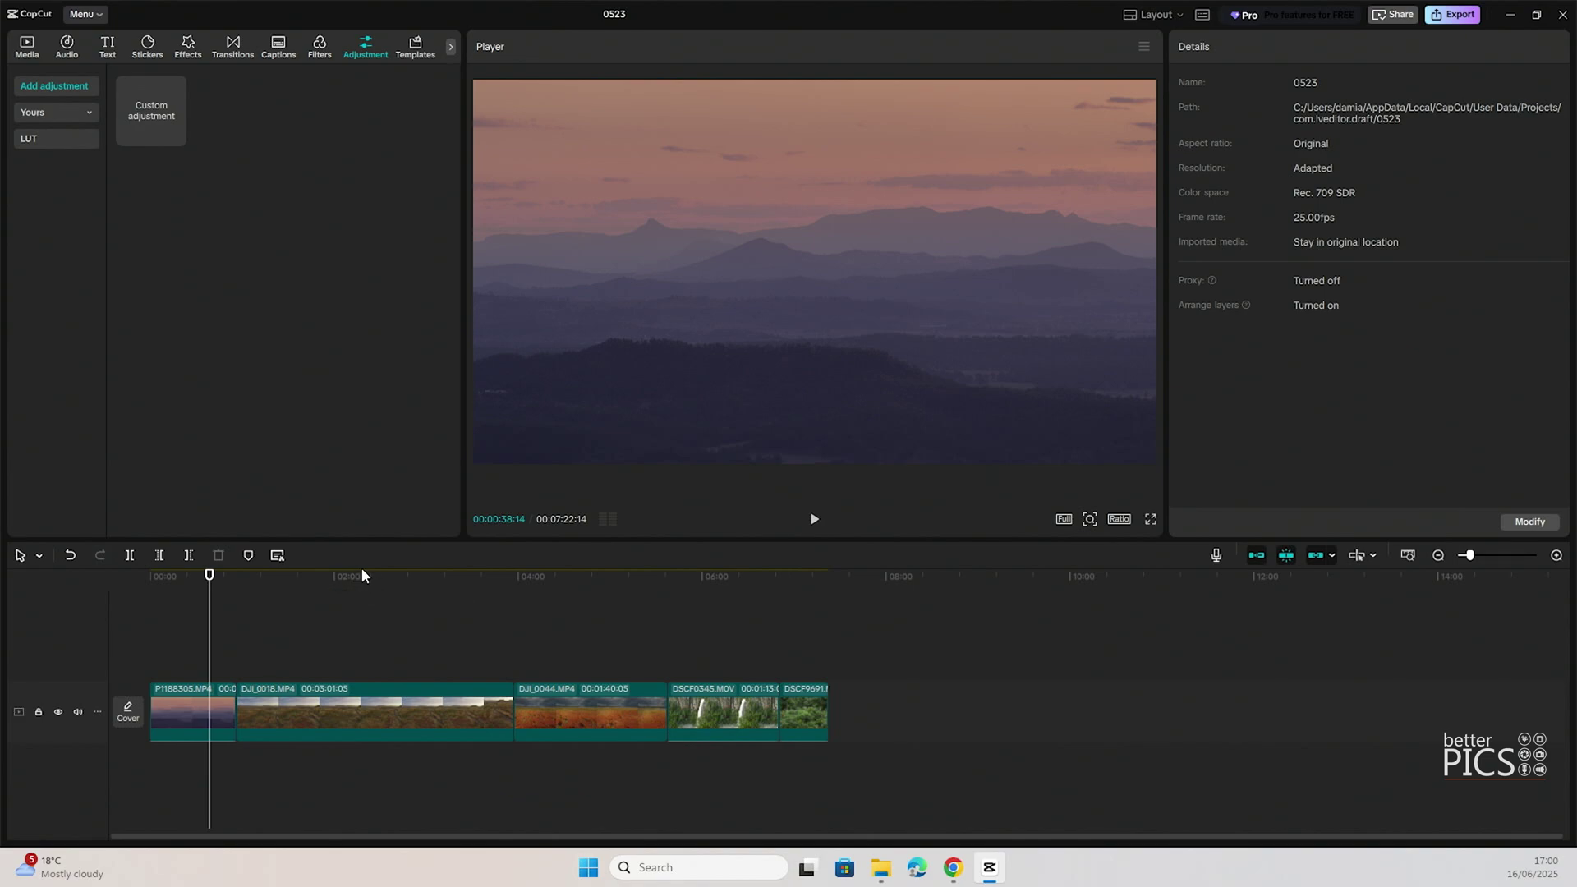
Move the playhead to about 02:31 to preview the aerial desert road clip.
click(382, 575)
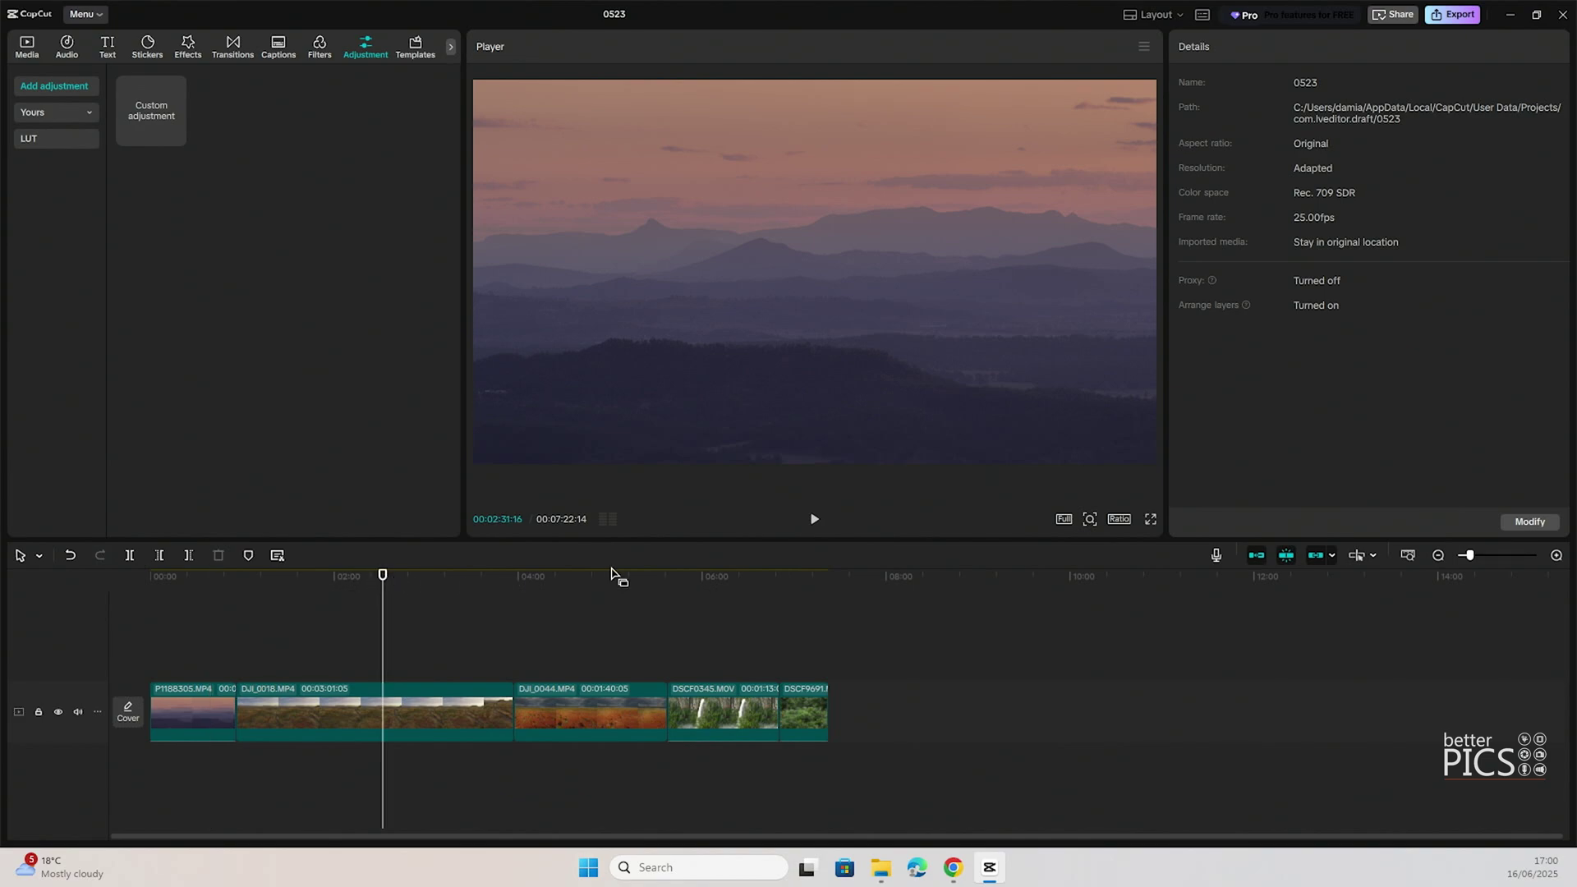
Return to 00:26, select the first mountain clip, and enlarge the Player panel.
click(192, 575)
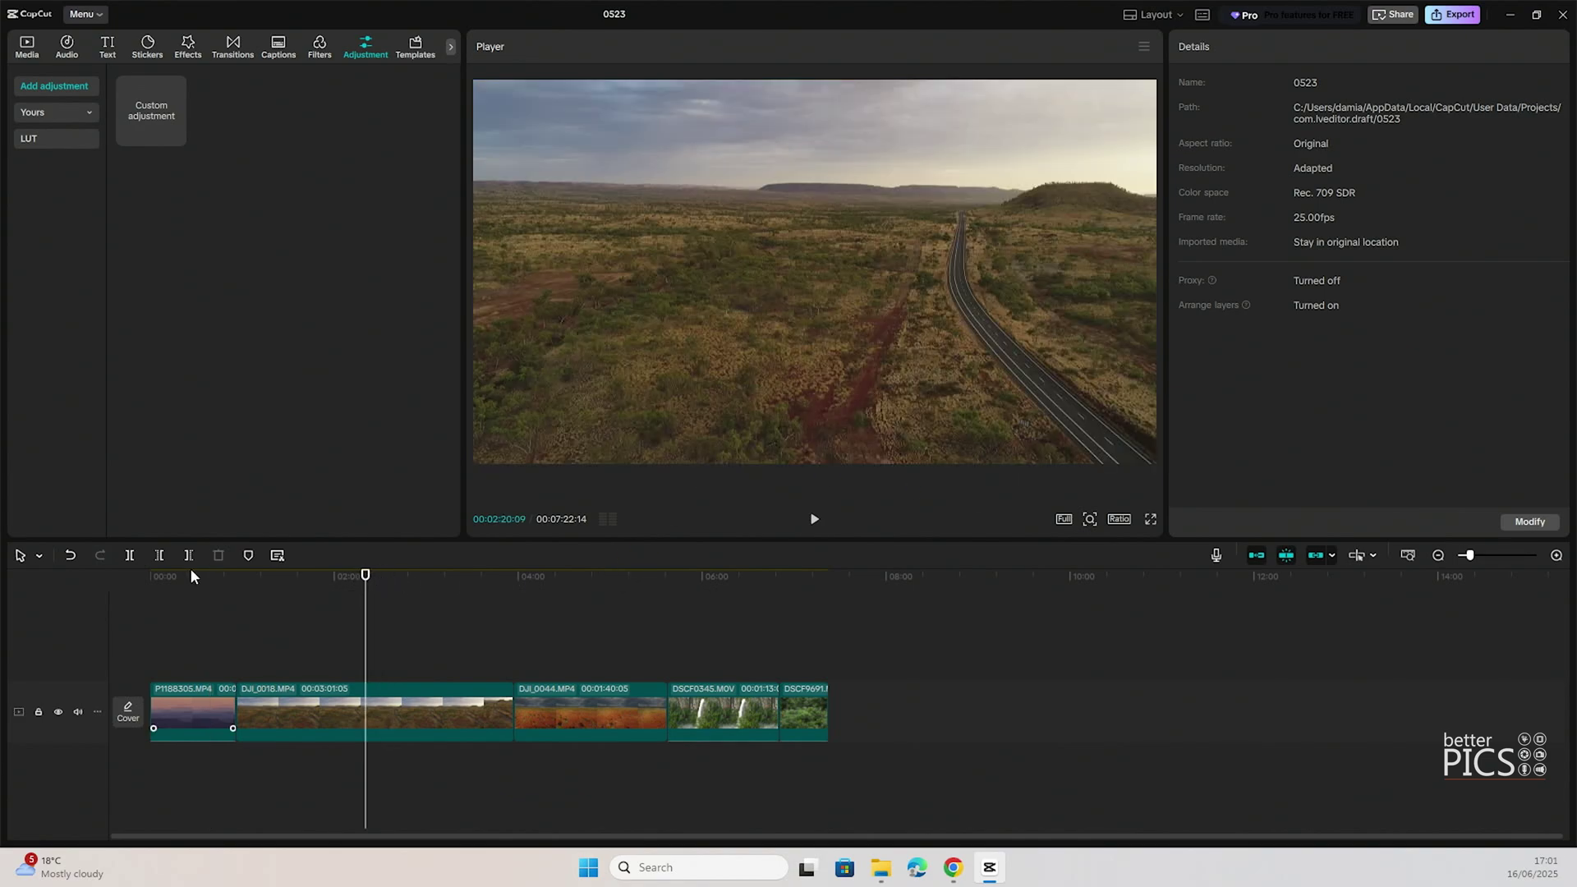
click(199, 695)
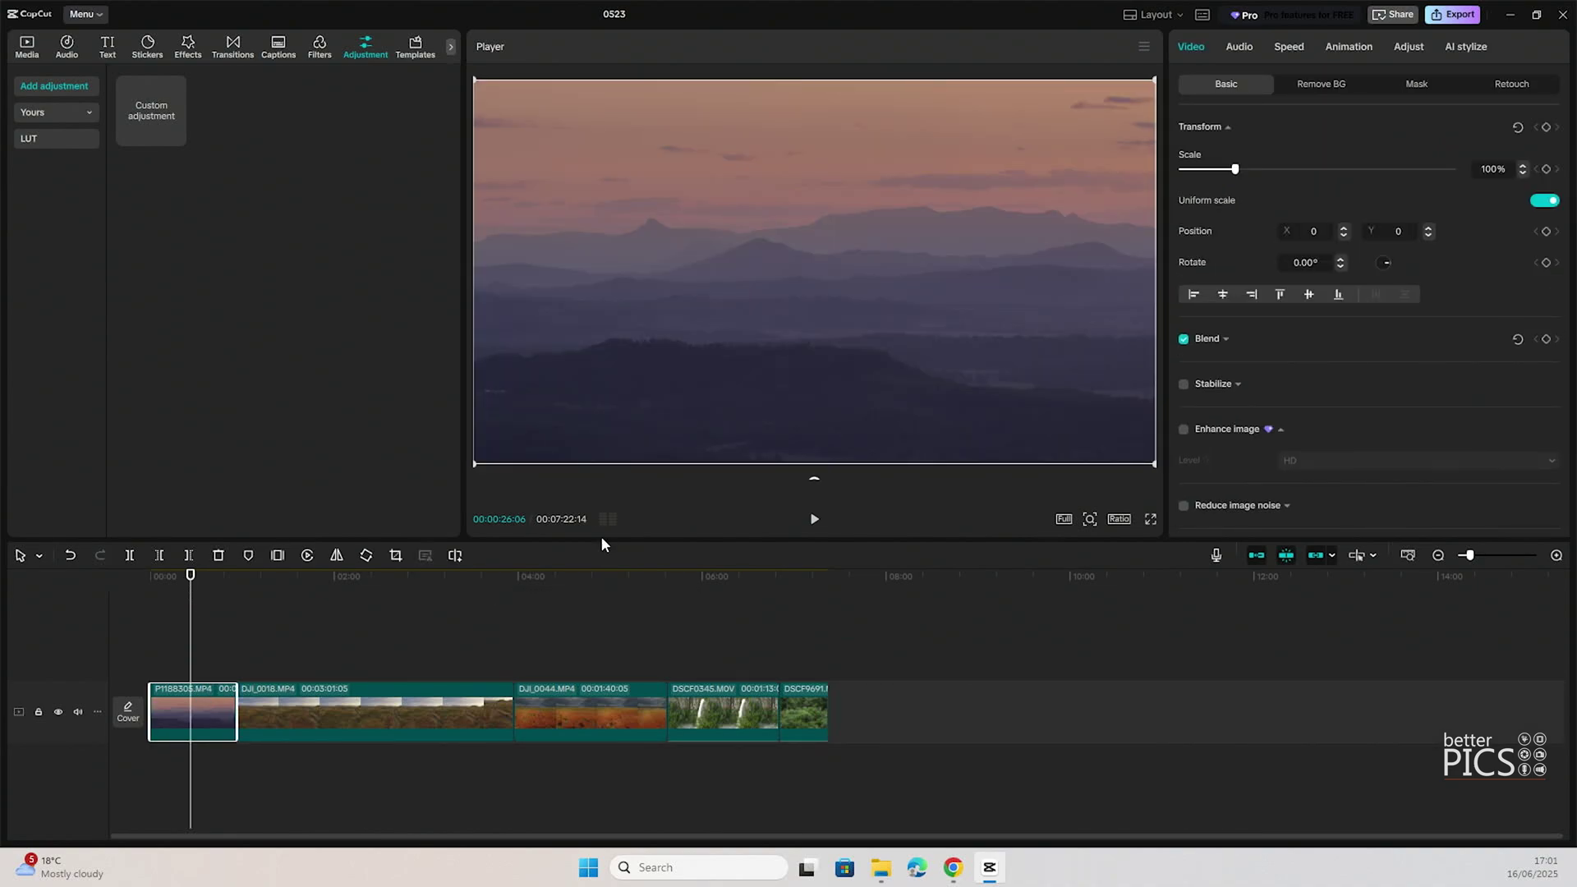
drag(601, 539, 608, 633)
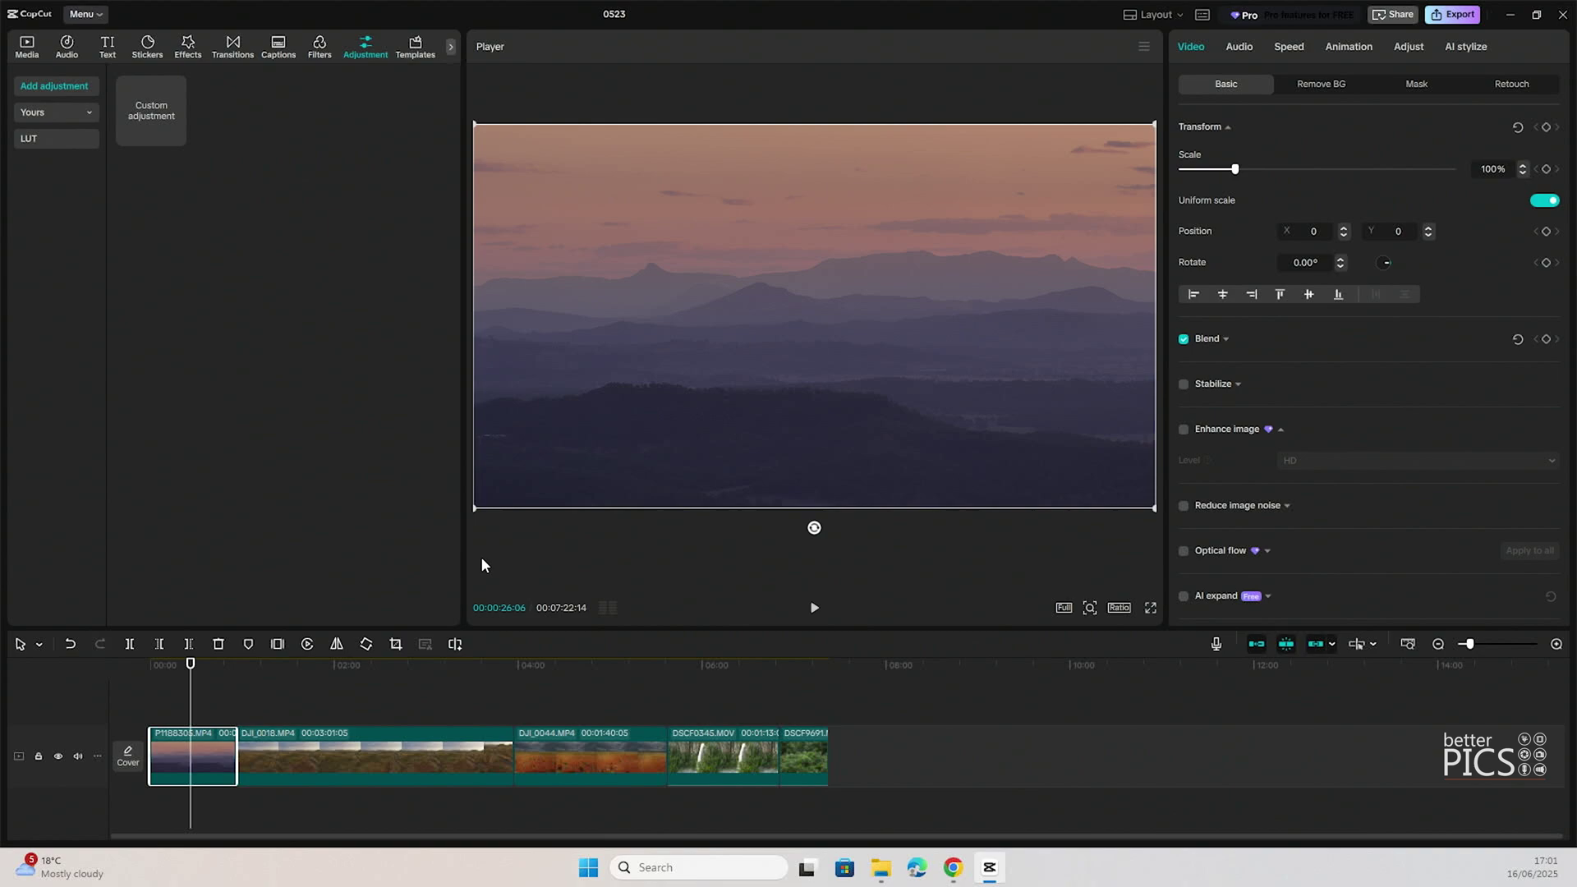
drag(465, 541, 287, 526)
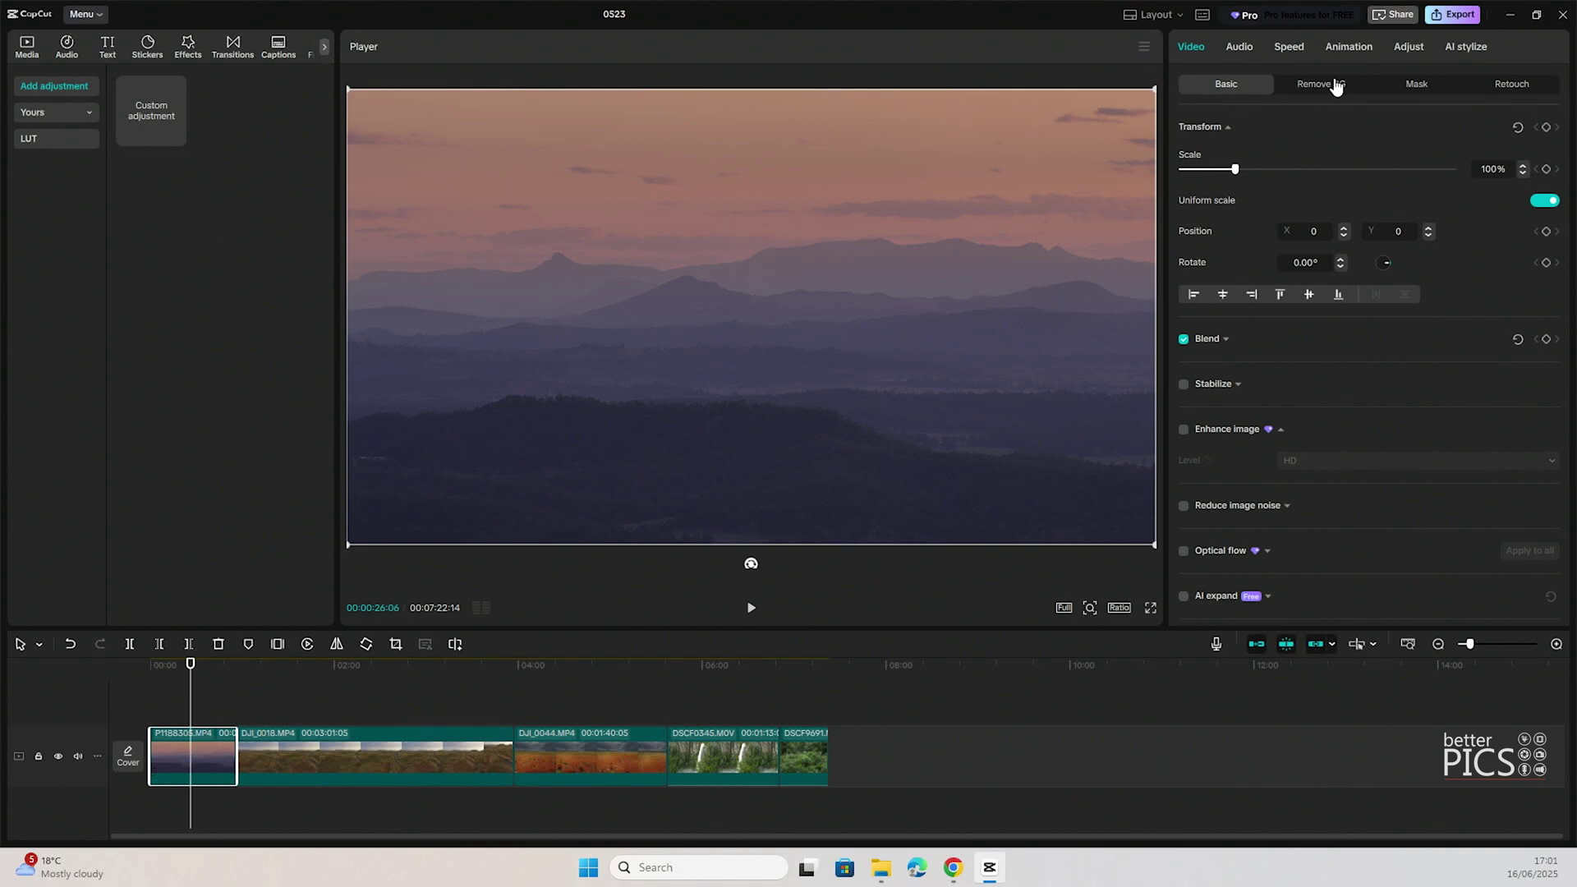
Show the mountain clip's HSL controls under the Adjust tab.
click(1409, 47)
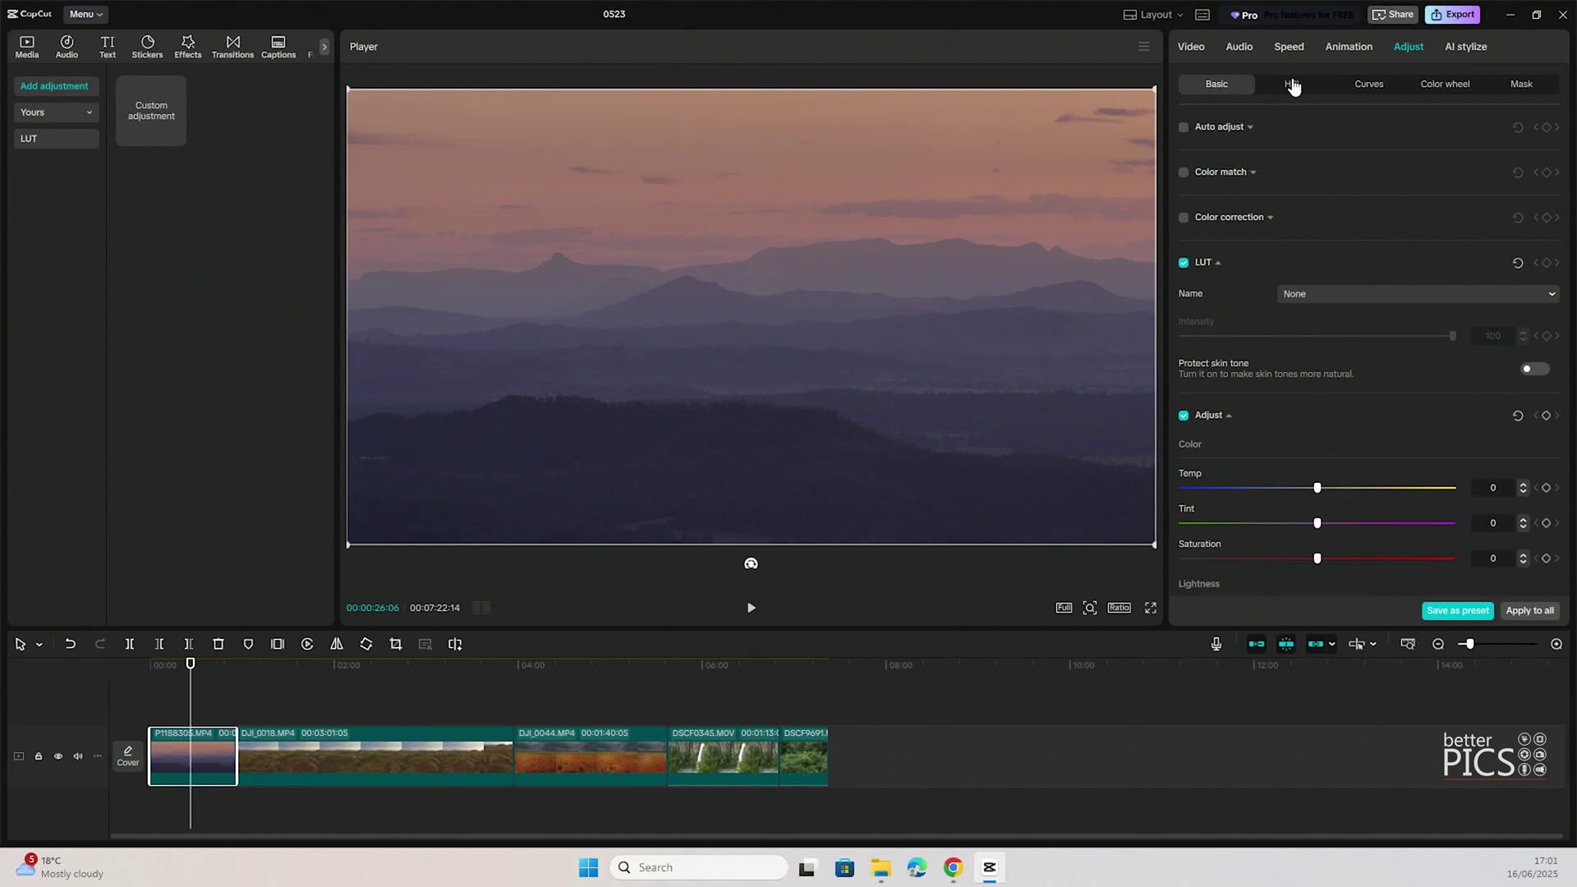
click(1293, 84)
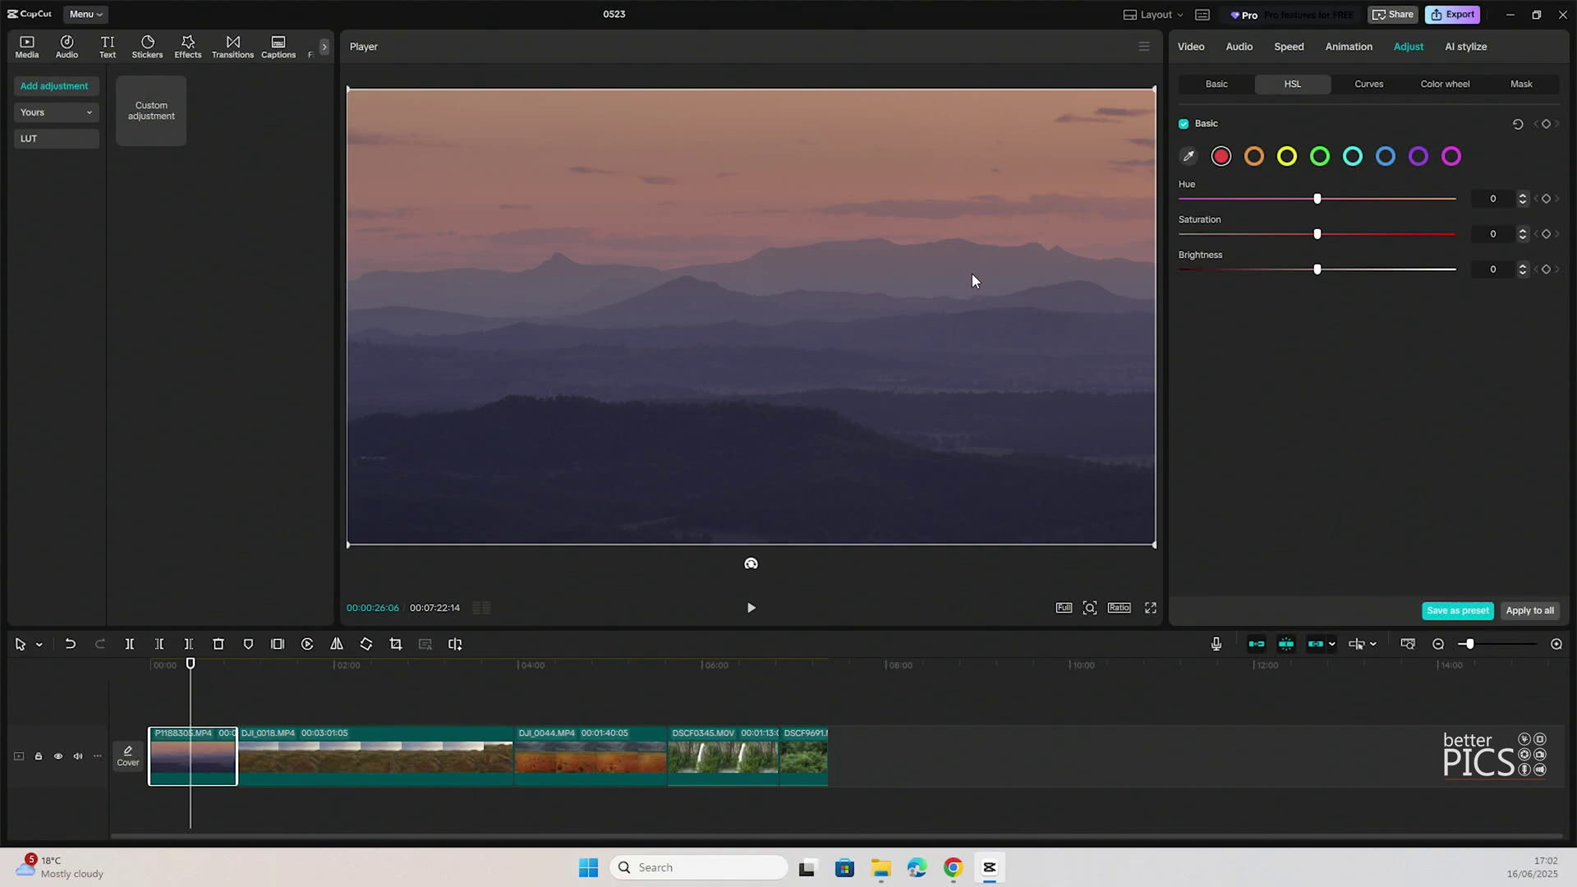
Sample the pink sky, dark blue hills, foreground hills and distant mountain tones with the HSL eyedropper.
click(1188, 158)
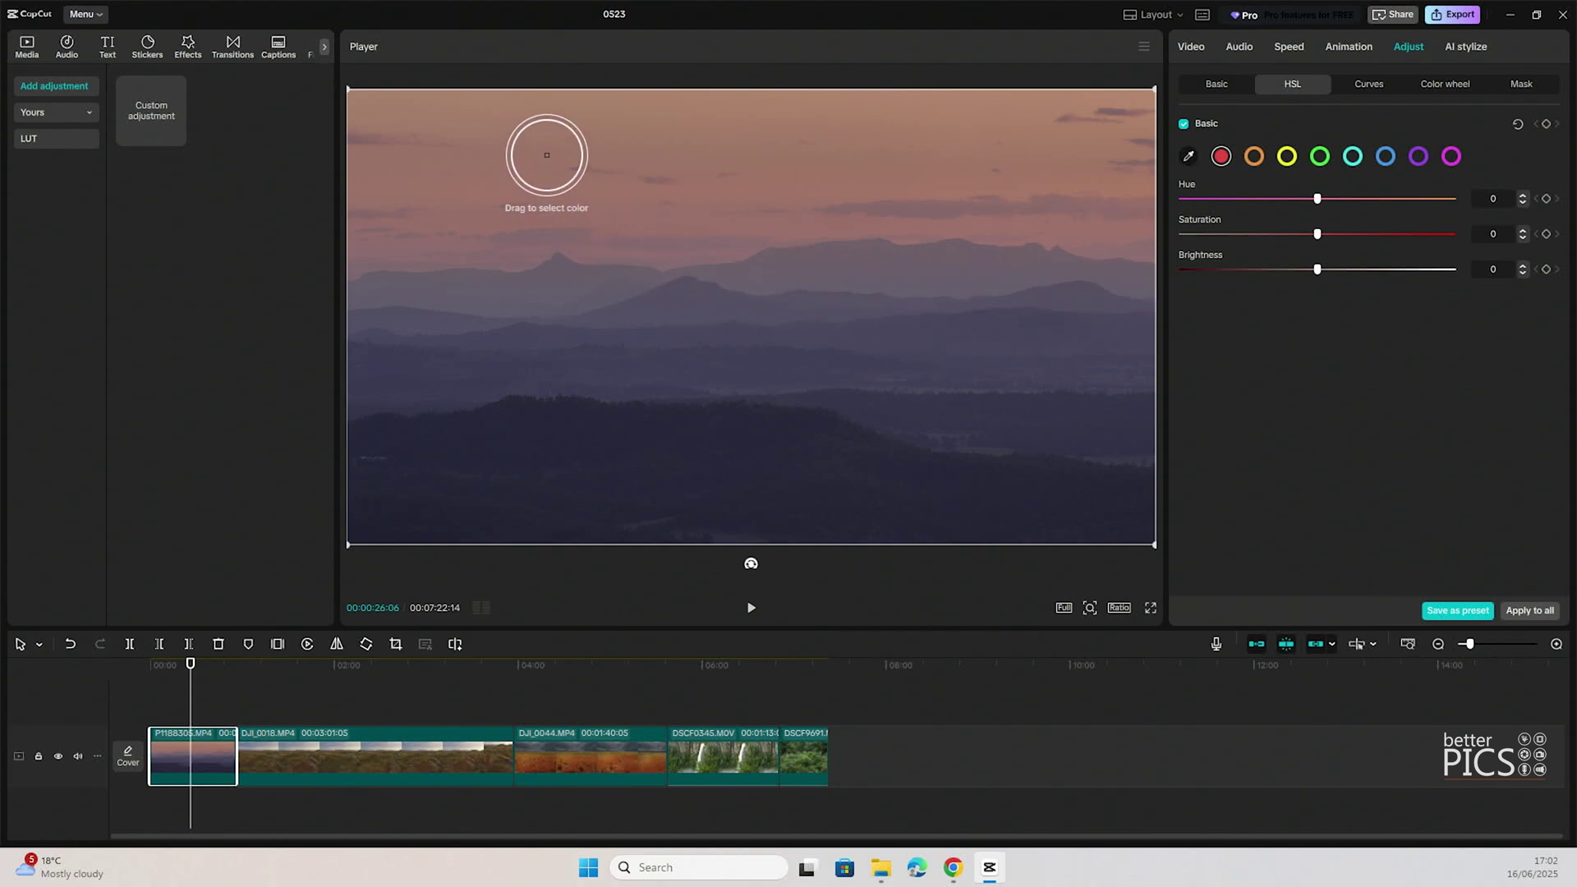
click(546, 155)
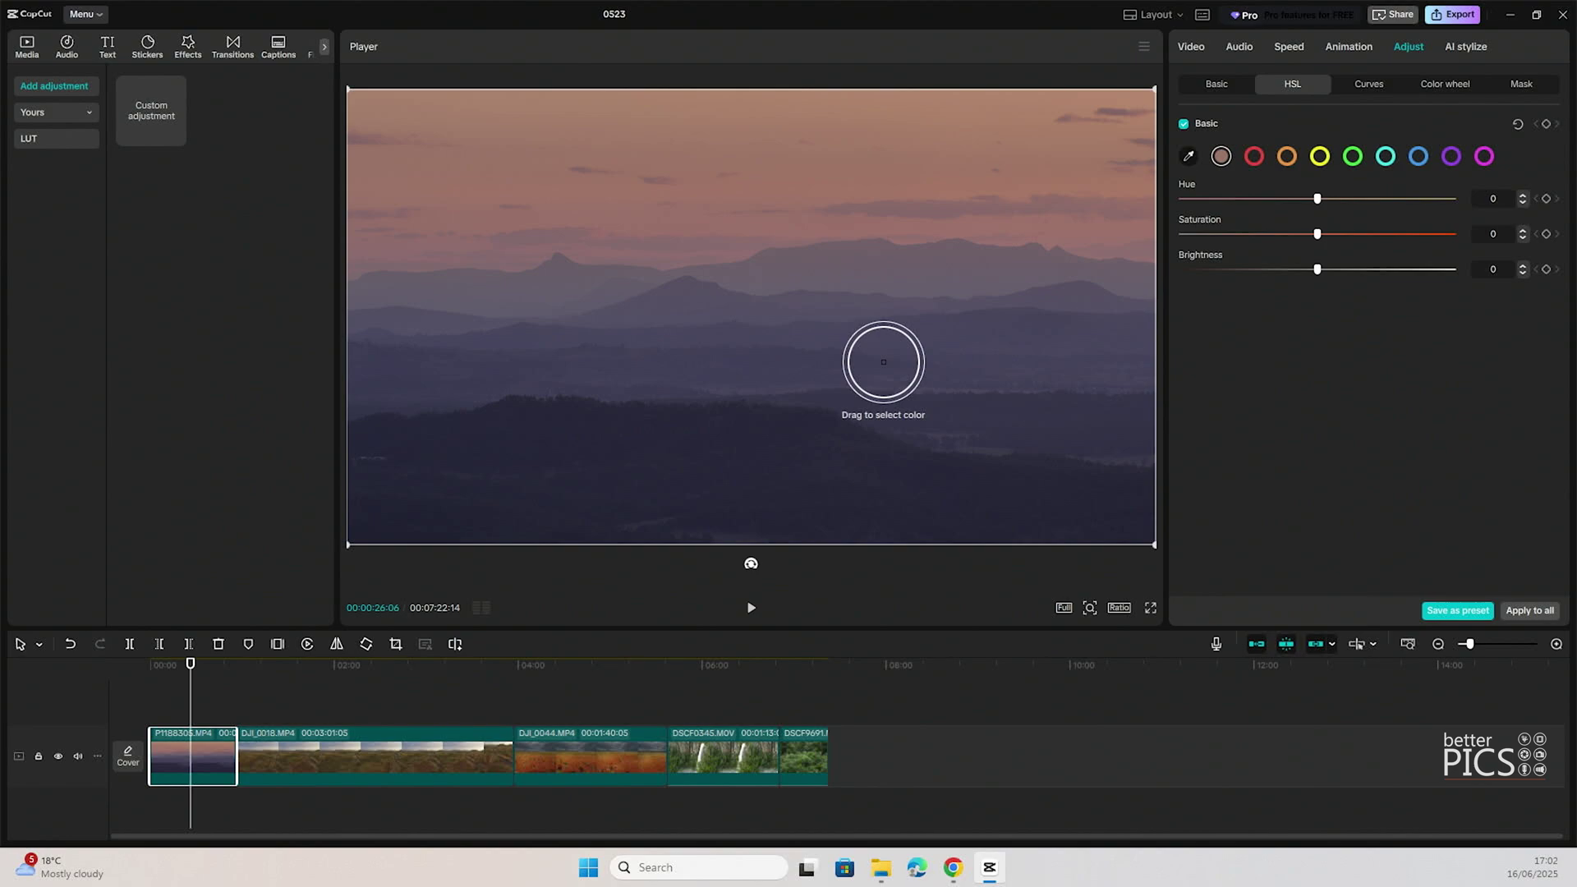
click(883, 362)
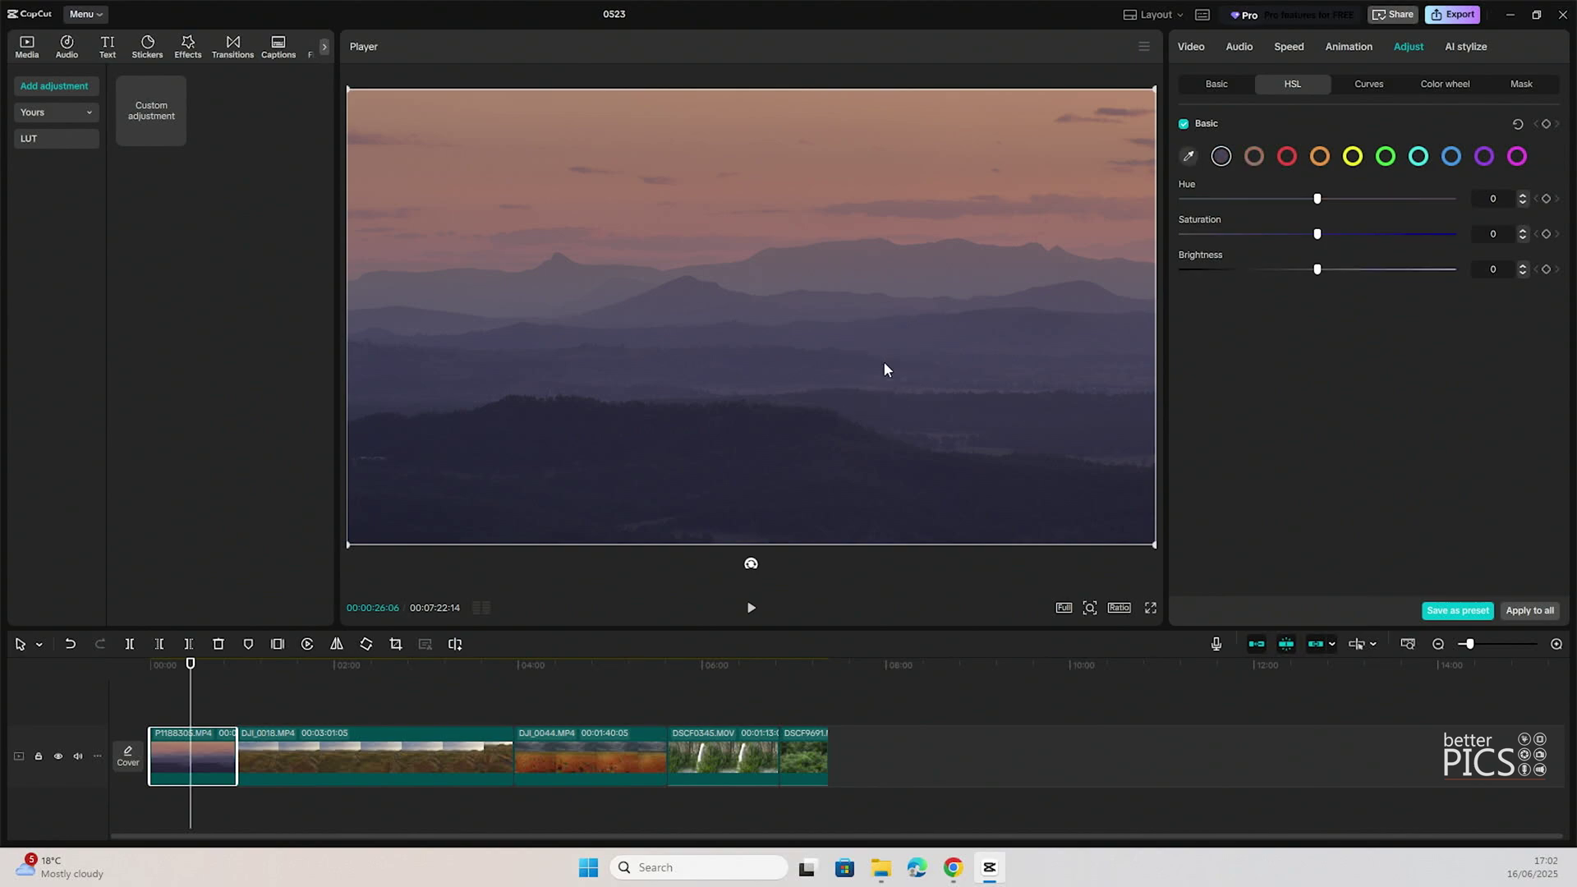
click(1188, 156)
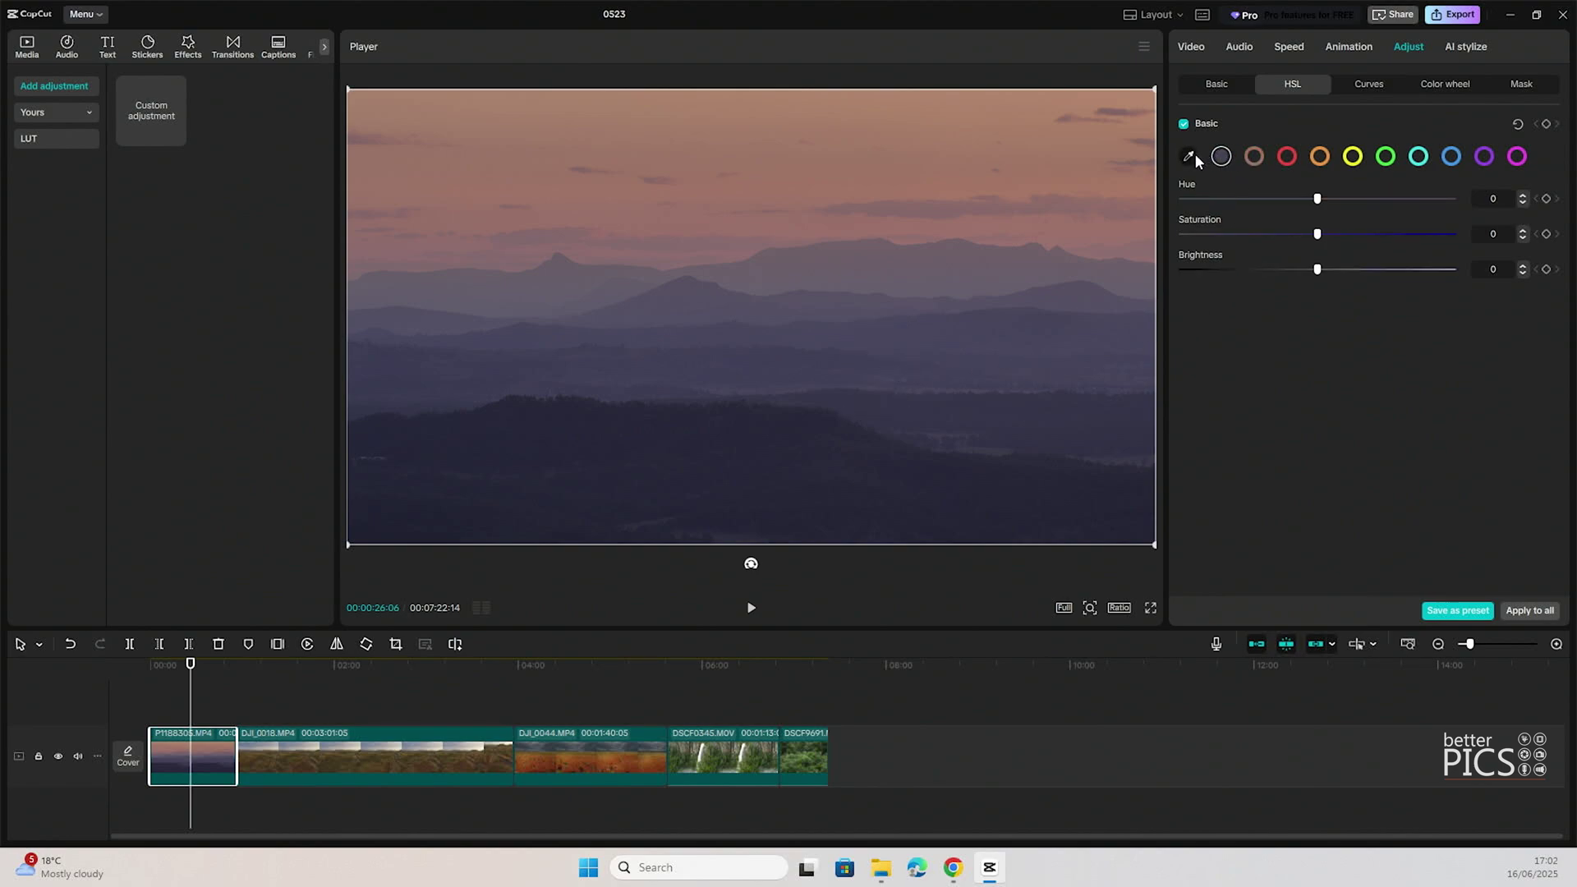
click(541, 493)
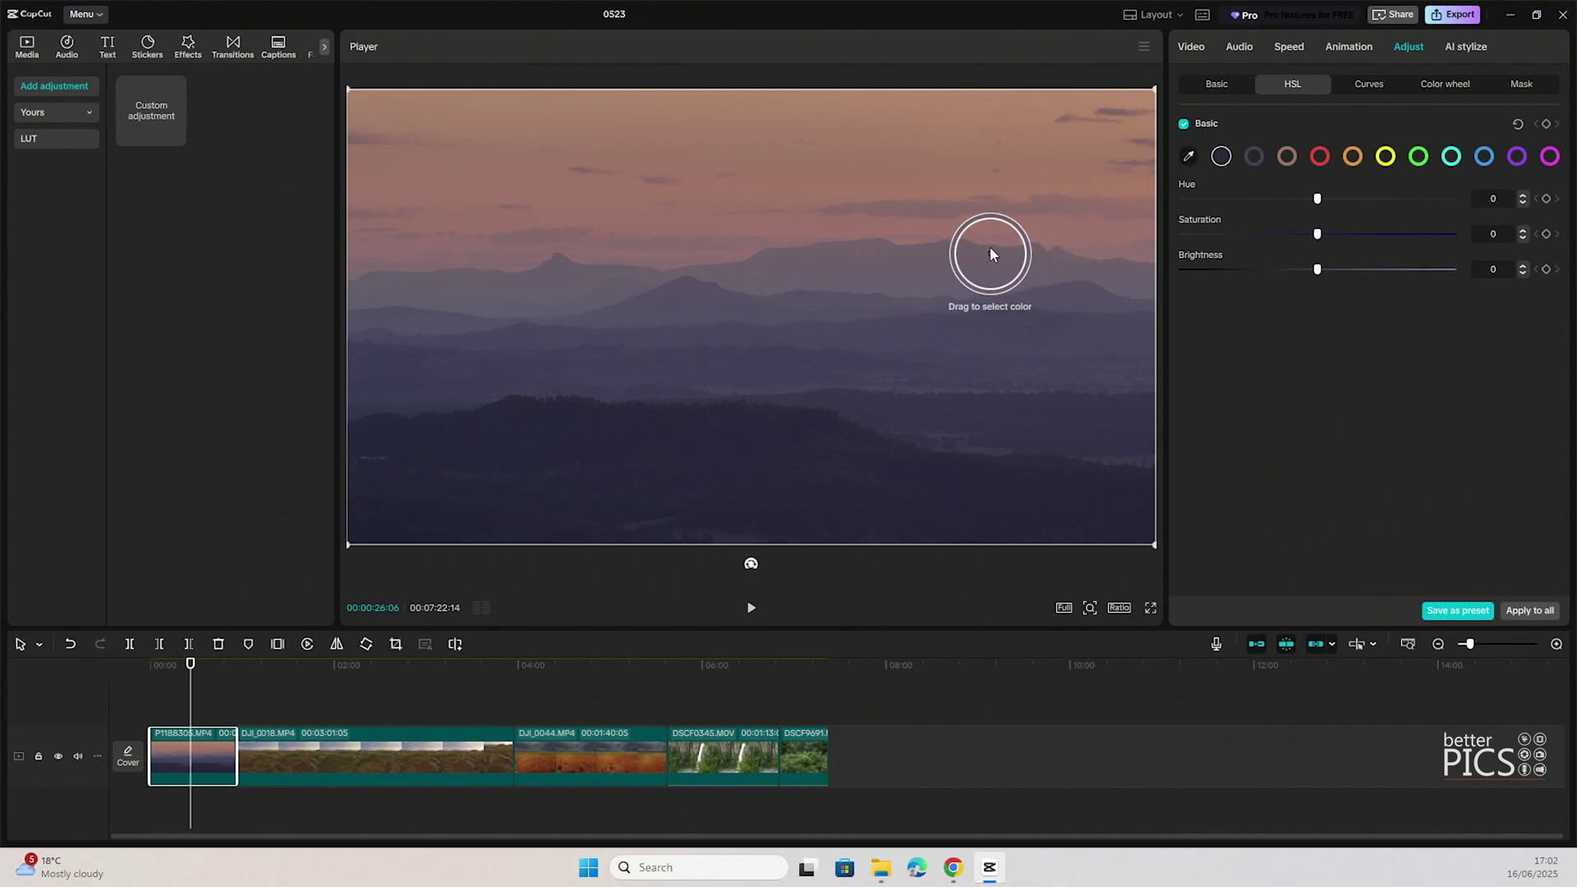
click(991, 246)
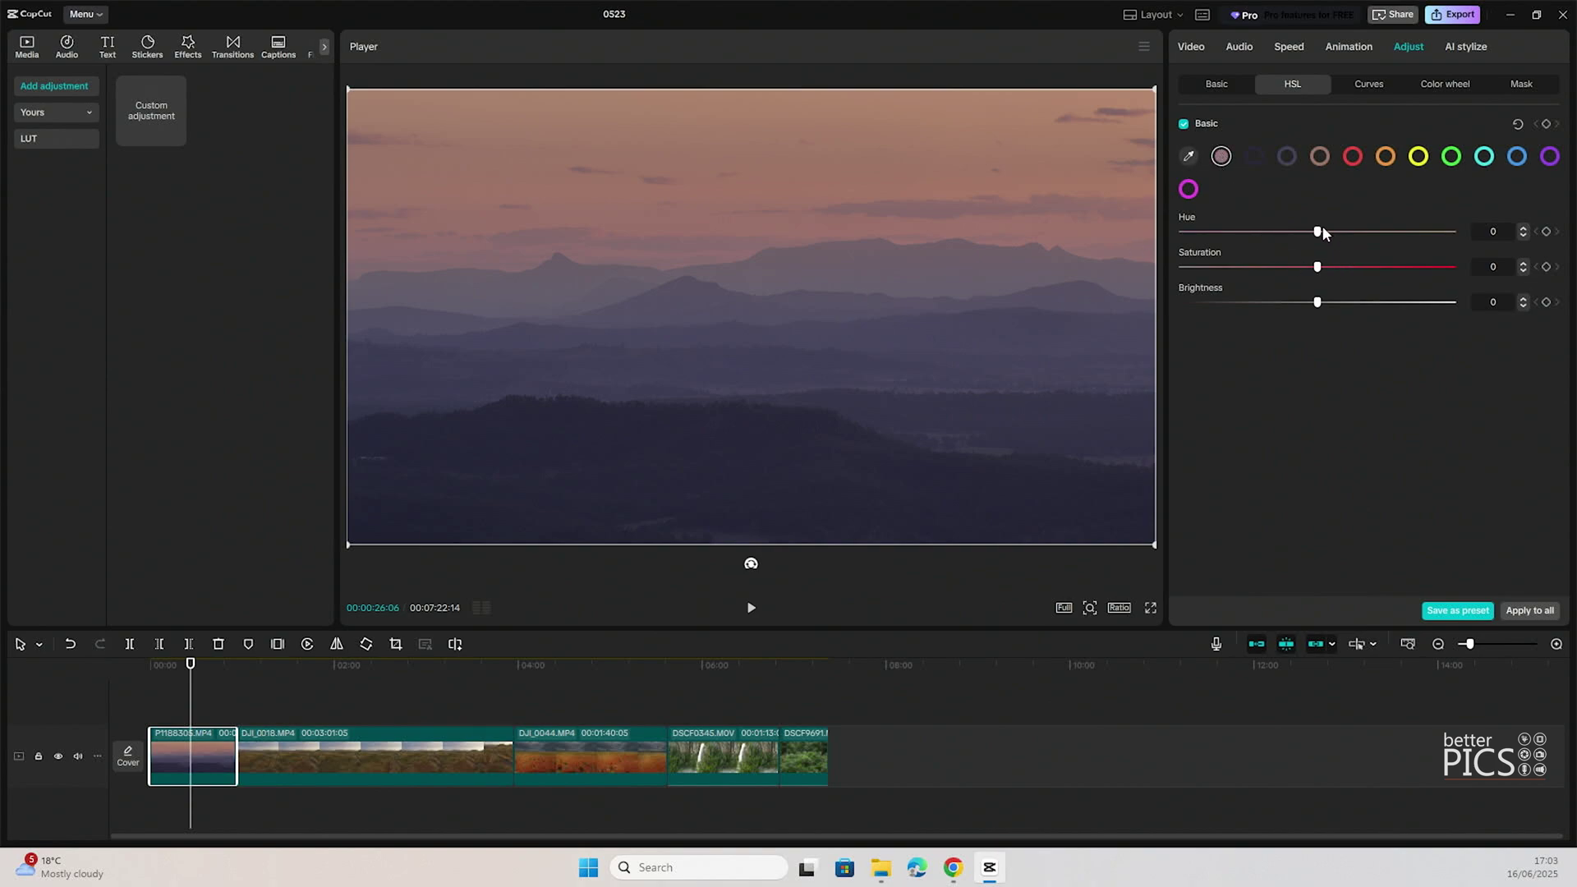
Test hue and saturation on the pink sky swatch, then select the navy swatch and nudge its brightness.
mouse_move(1317, 232)
mouse_down()
mouse_move(1249, 231)
mouse_move(1310, 231)
mouse_up()
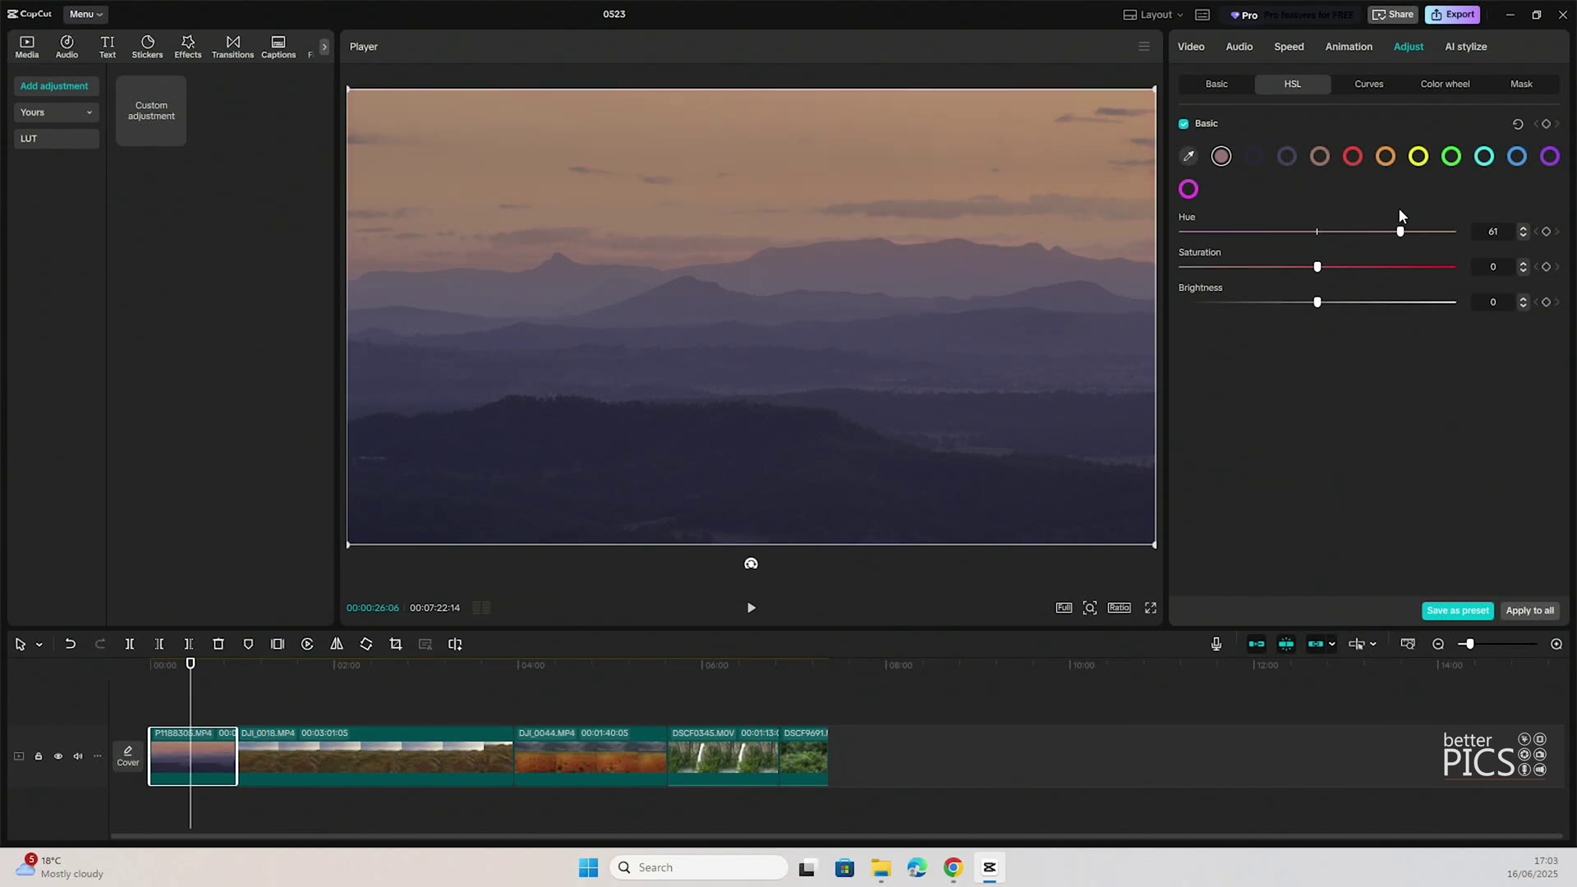
click(1348, 232)
drag(1347, 233, 1150, 274)
drag(1190, 267, 1363, 266)
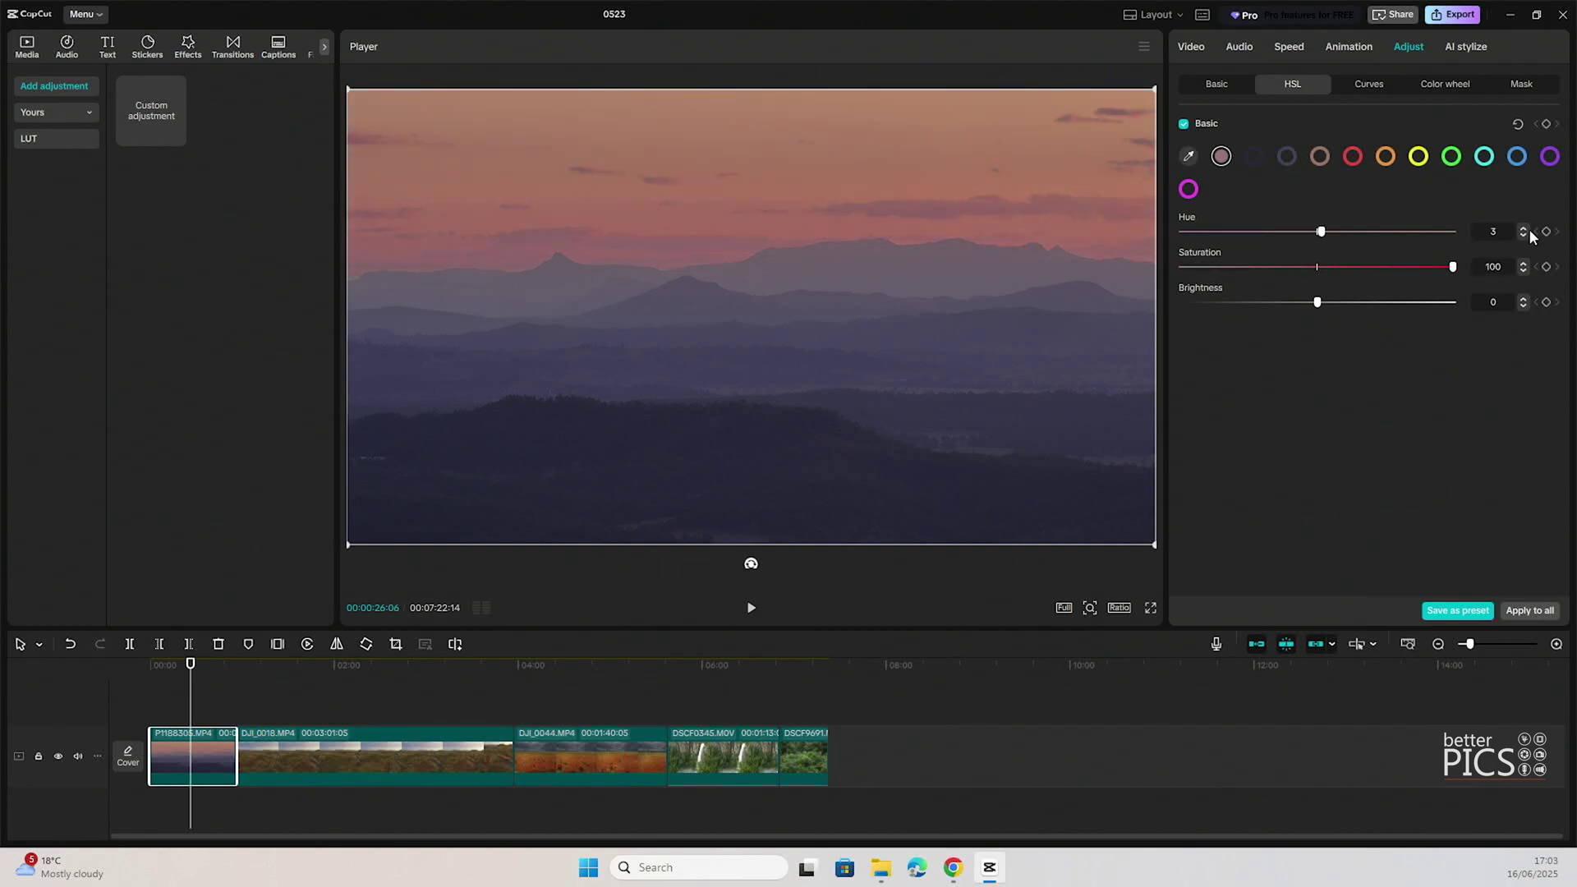
click(1456, 267)
drag(1442, 268, 1314, 312)
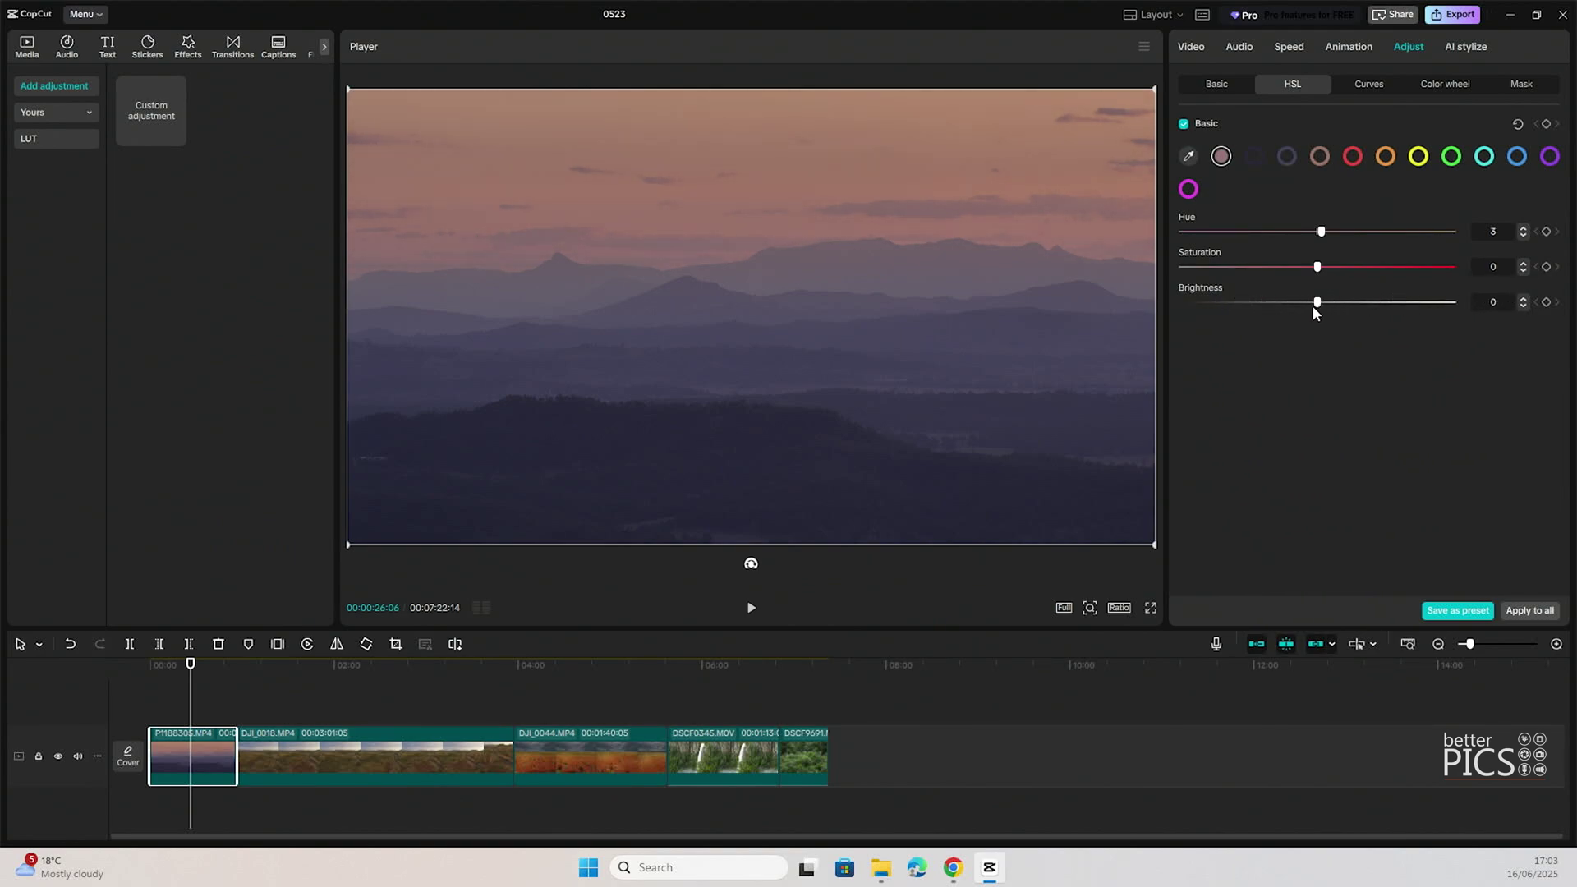
click(1254, 156)
mouse_move(1314, 303)
mouse_down()
mouse_move(1209, 303)
mouse_move(1380, 298)
mouse_move(1240, 299)
mouse_move(1345, 299)
mouse_move(1259, 298)
mouse_move(1317, 302)
mouse_up()
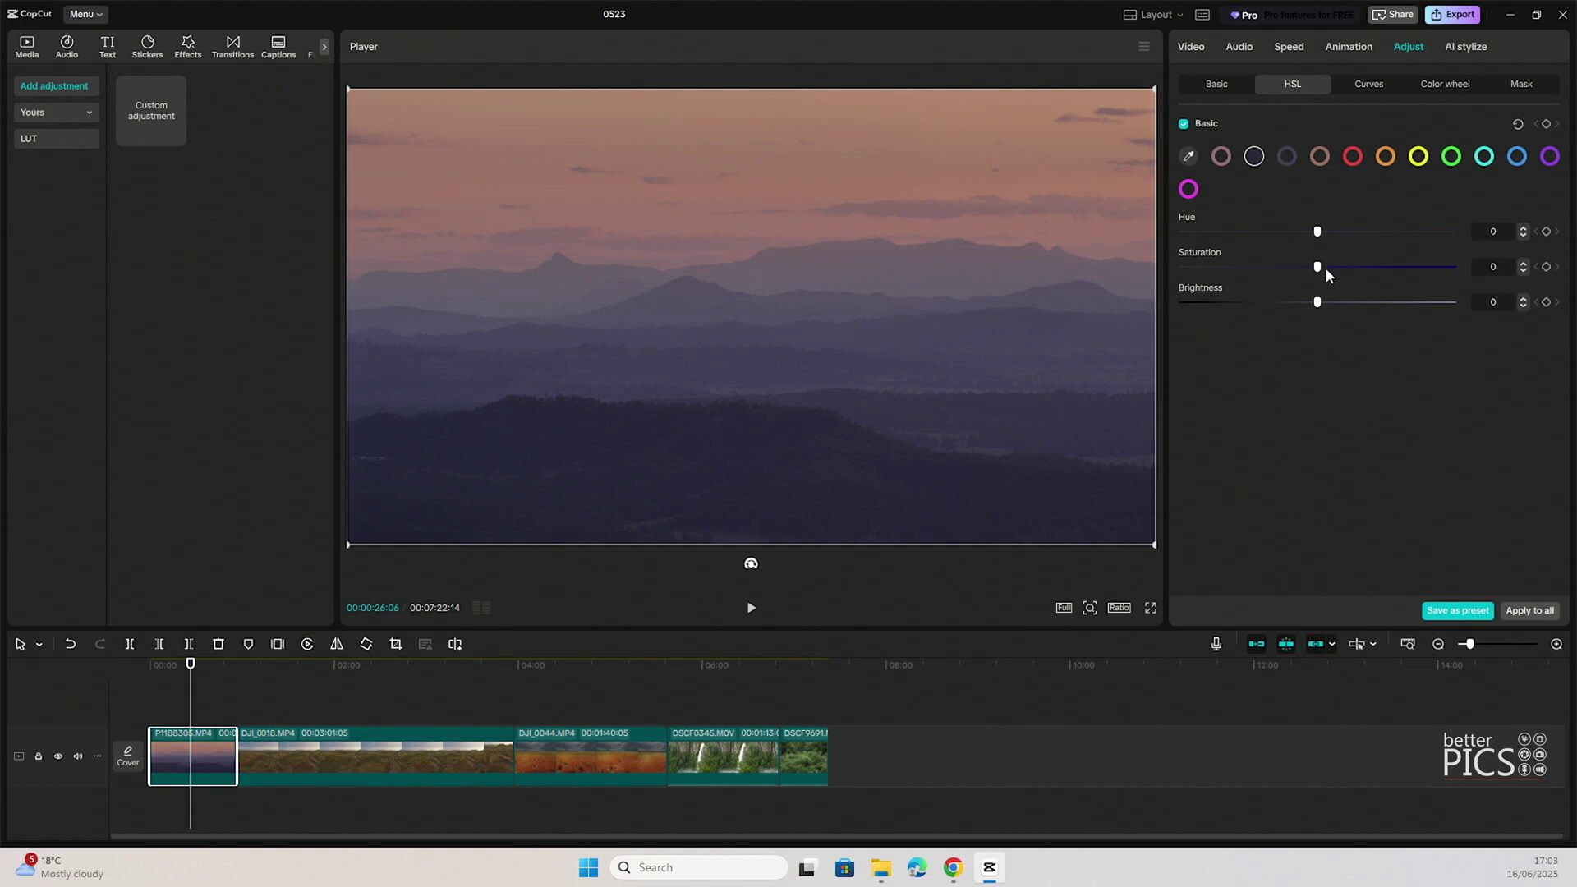
Sweep the navy colour's saturation, then settle it at hue -19 and saturation 16.
drag(1317, 268, 1174, 261)
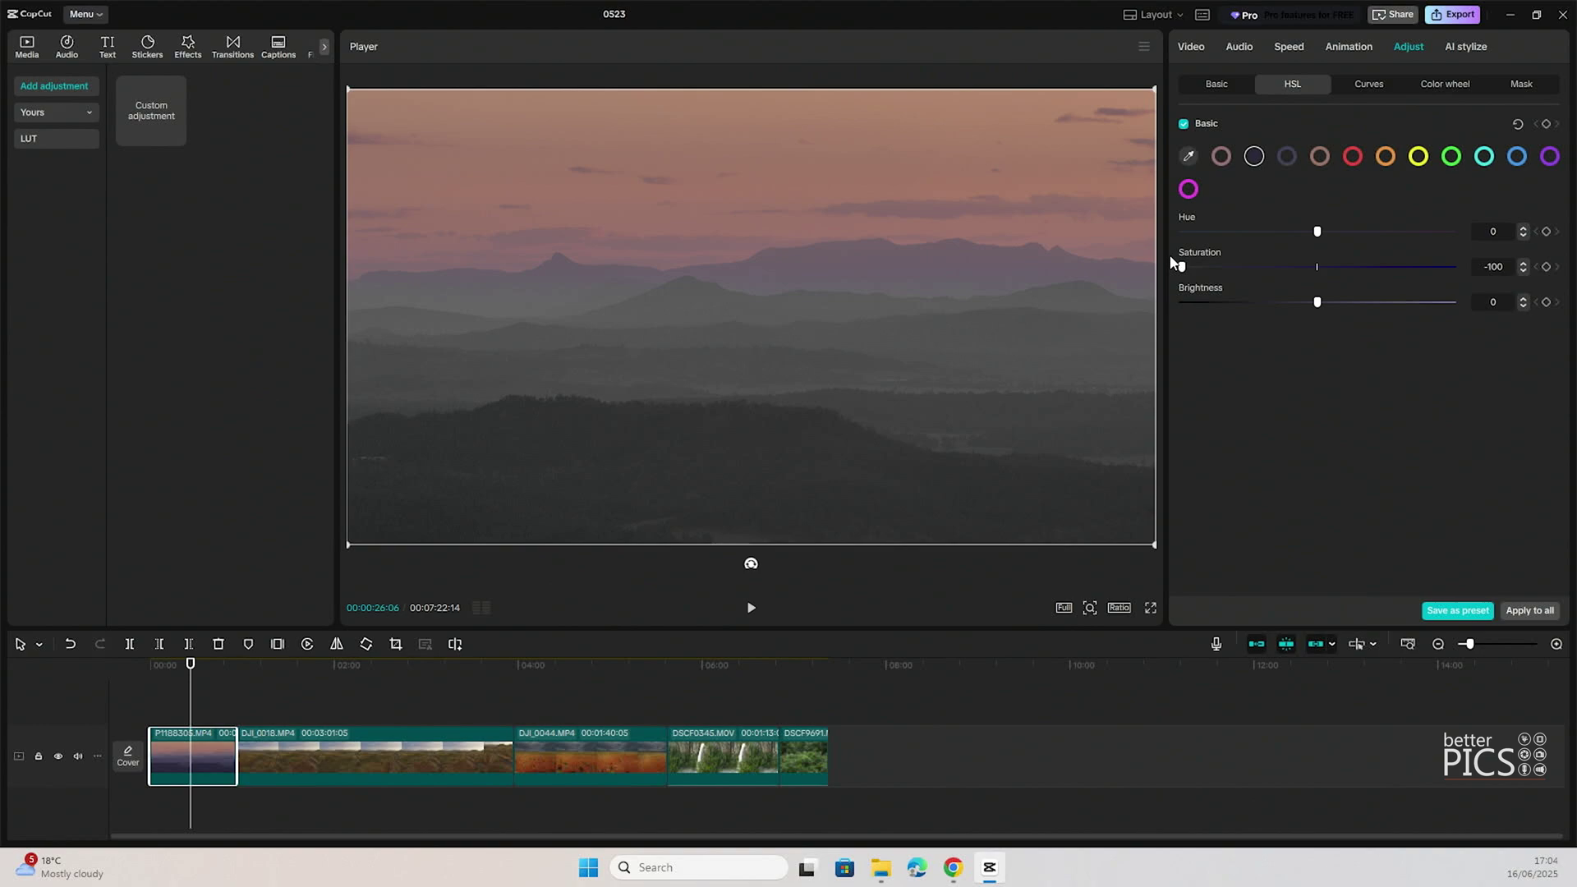
drag(1171, 258, 1347, 268)
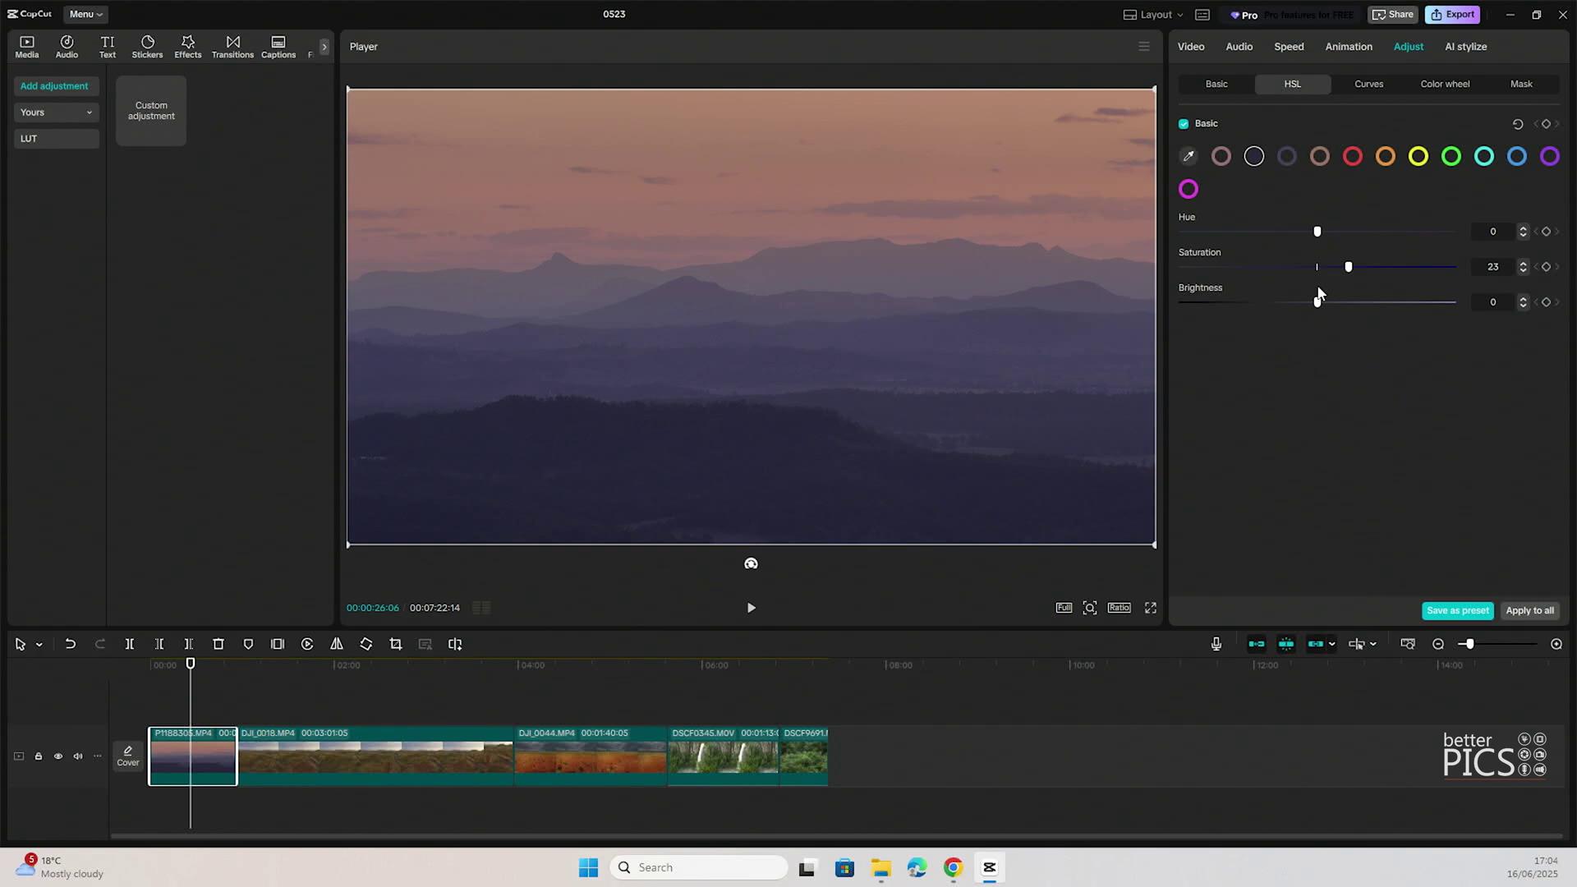
drag(1337, 262, 1569, 227)
mouse_move(1293, 232)
mouse_down()
mouse_move(1320, 233)
mouse_move(1290, 238)
mouse_up()
drag(1348, 266, 1339, 267)
Select the last forest clip DSCF9691 and play it briefly, pausing near 07:09.
click(798, 665)
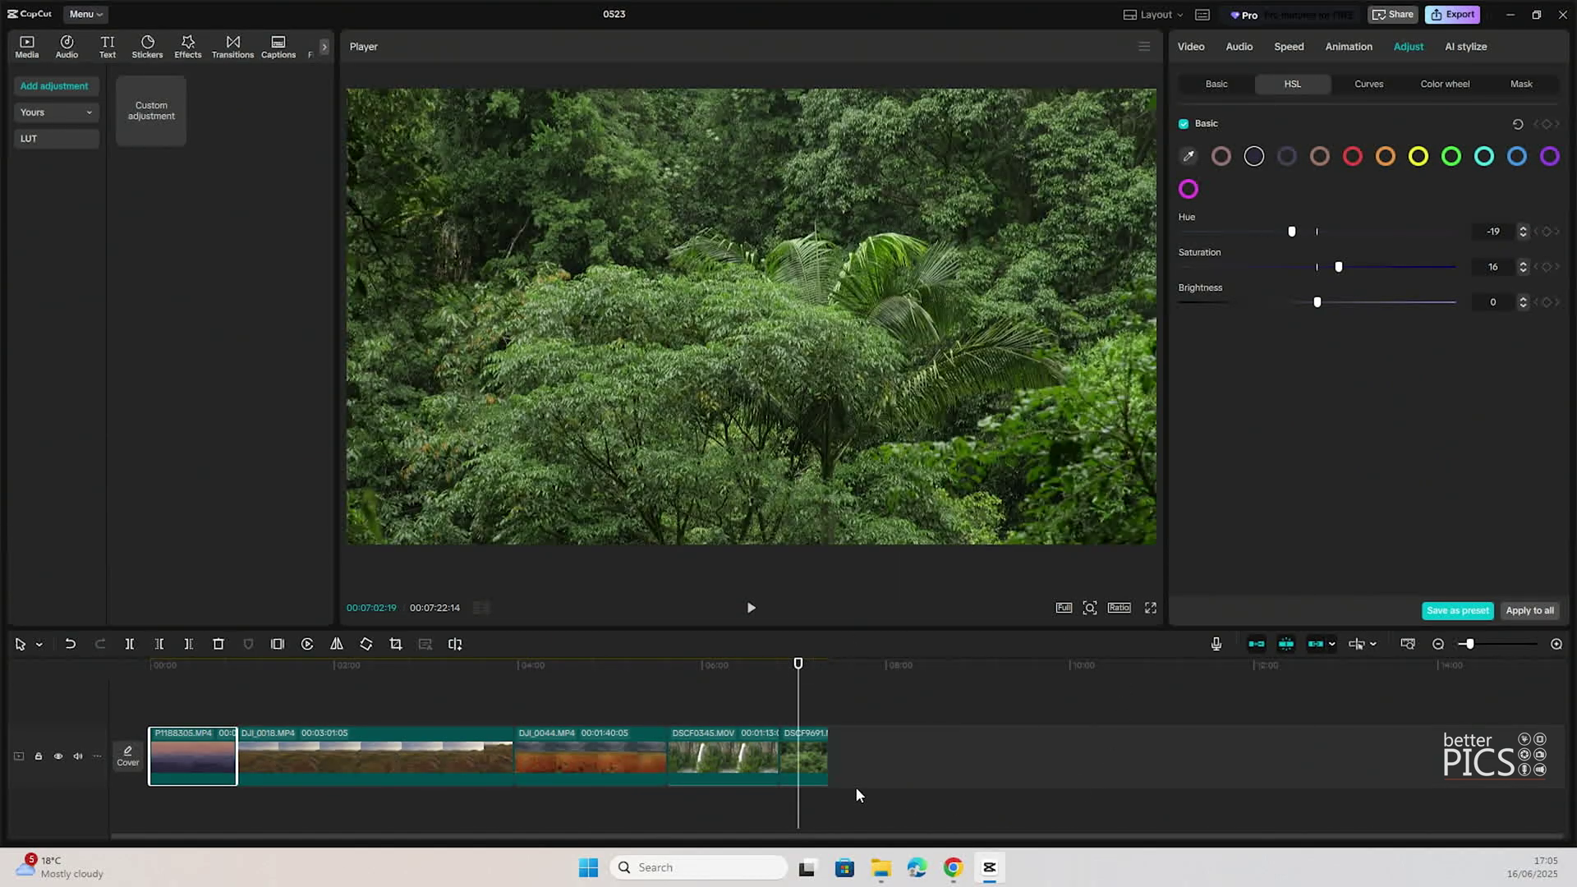
click(818, 760)
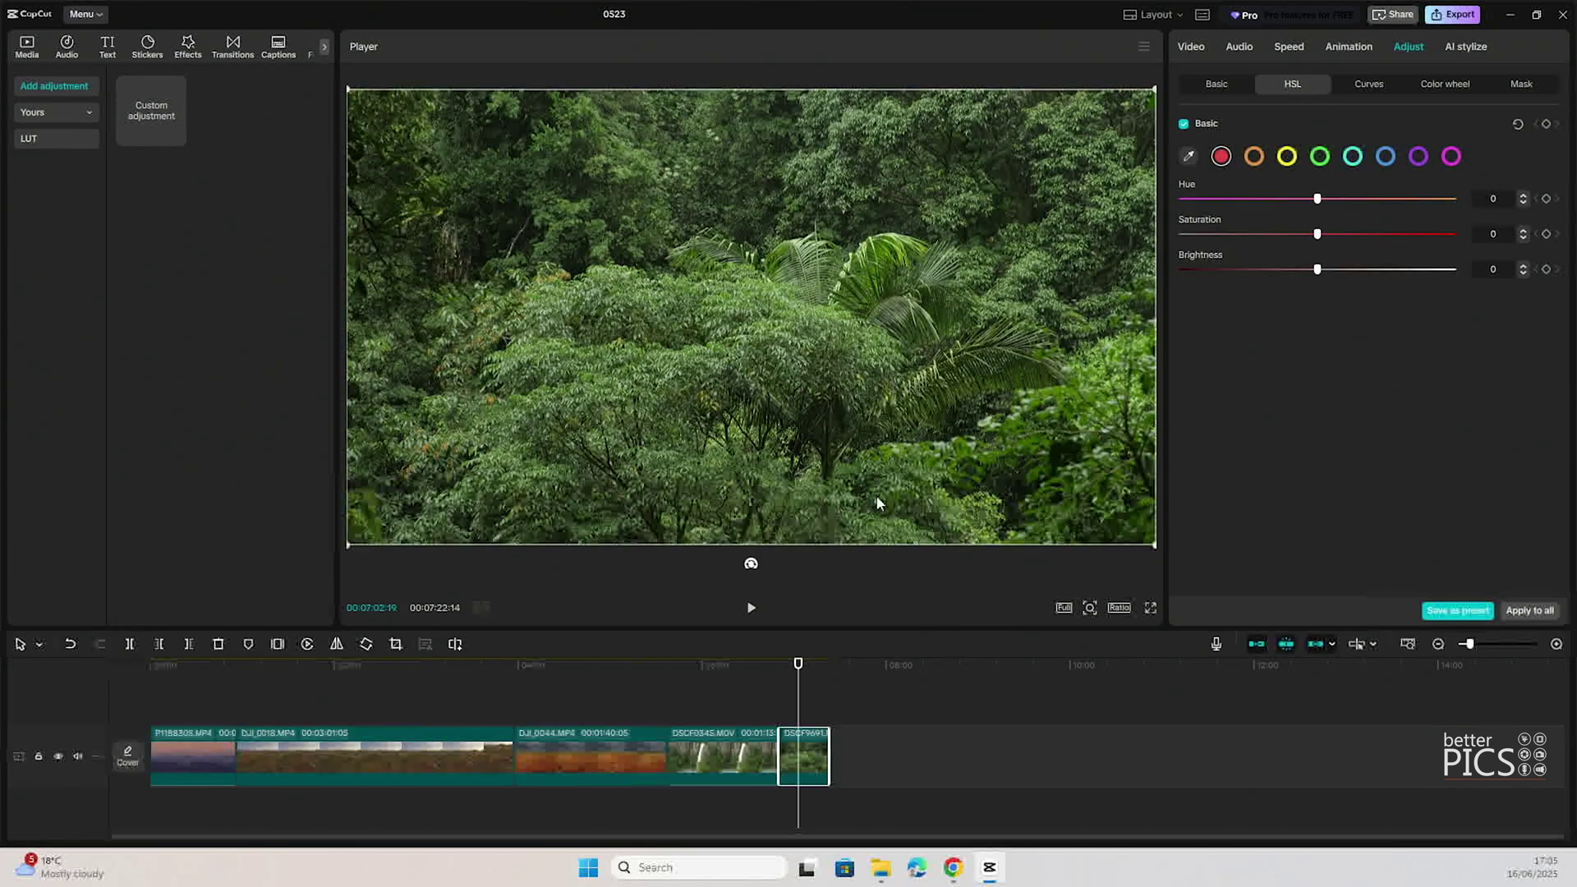
click(751, 608)
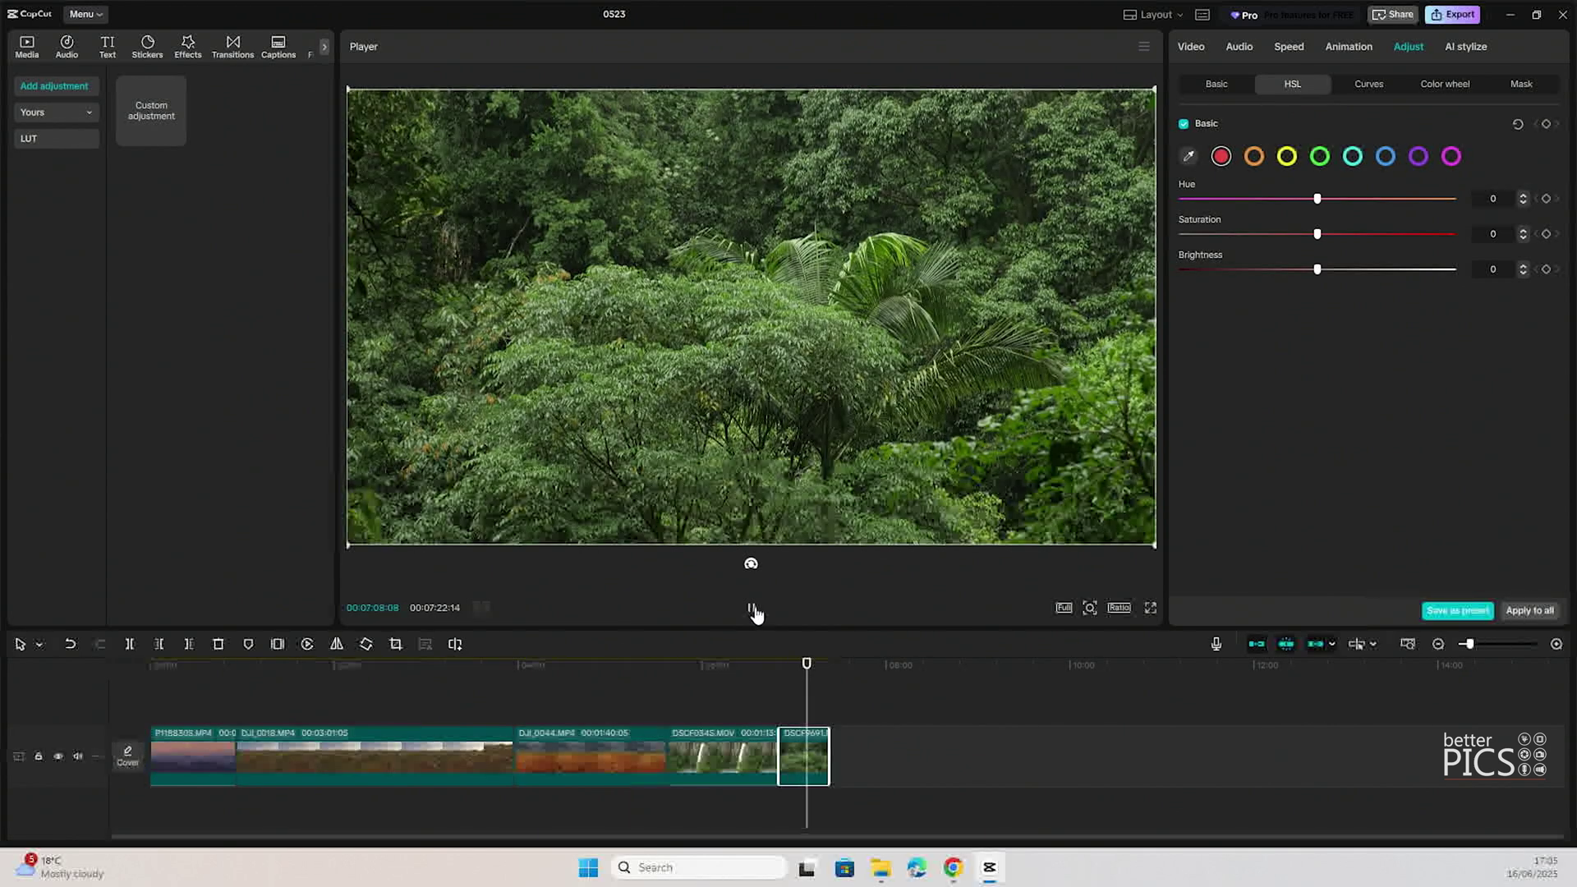
click(753, 609)
Set green to hue -26 and saturation 100, and cyan to hue 52 and saturation -5.
click(1322, 158)
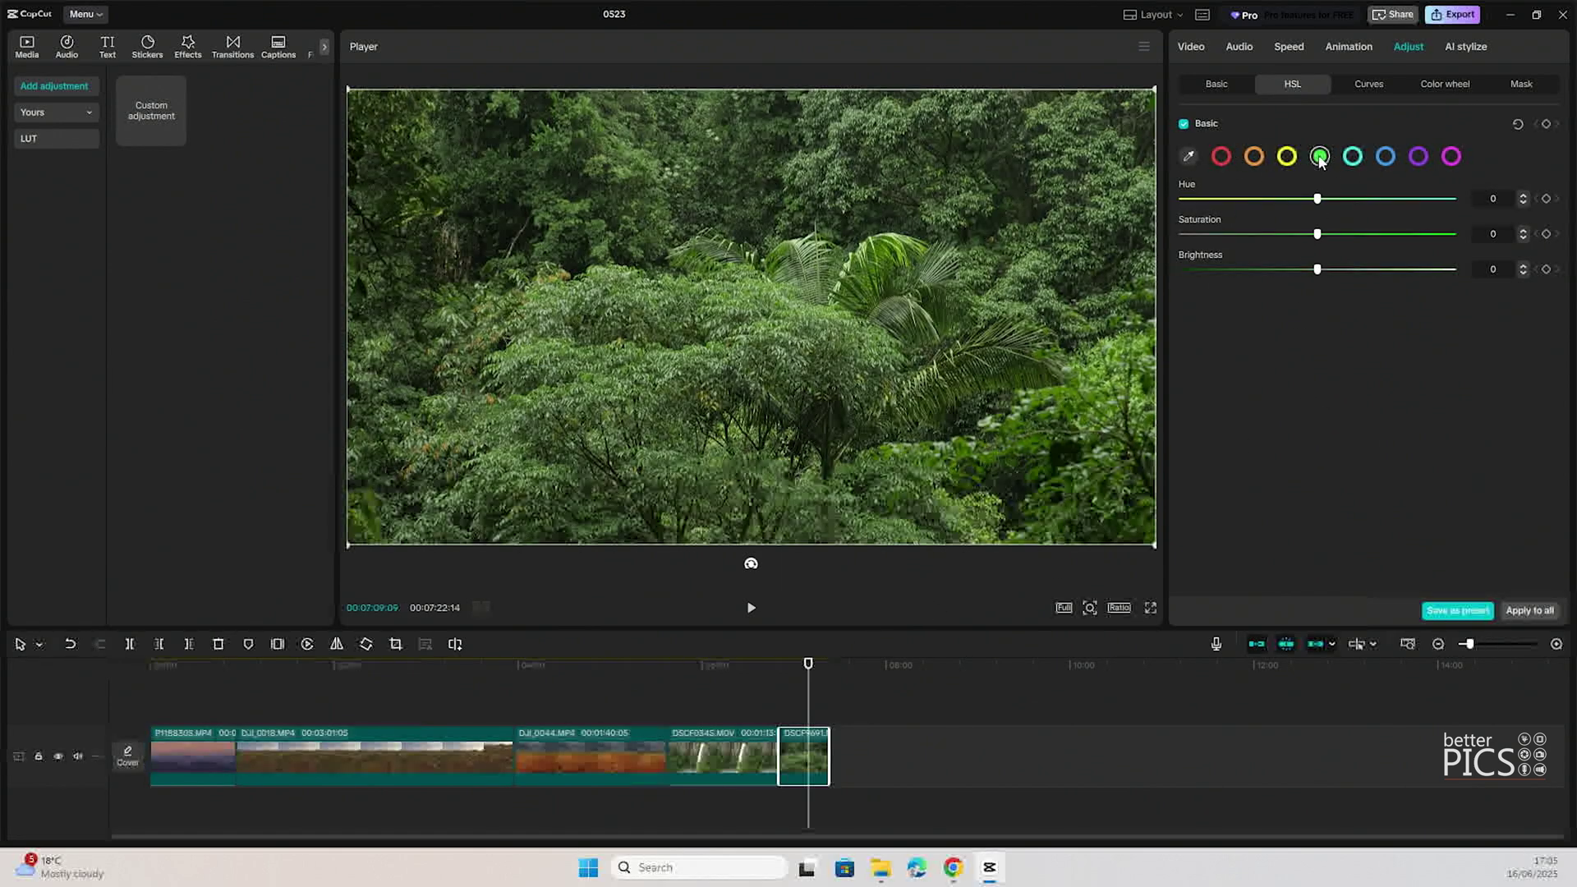
mouse_move(1318, 199)
mouse_down()
mouse_move(1183, 203)
mouse_move(1452, 202)
mouse_move(1176, 207)
mouse_move(1317, 204)
mouse_up()
drag(1419, 236, 1317, 236)
click(1359, 160)
drag(1294, 200, 1372, 195)
drag(1452, 234, 1282, 200)
Shift the yellow hue to 8, then check the green, blue and red ranges.
click(1287, 156)
click(1229, 200)
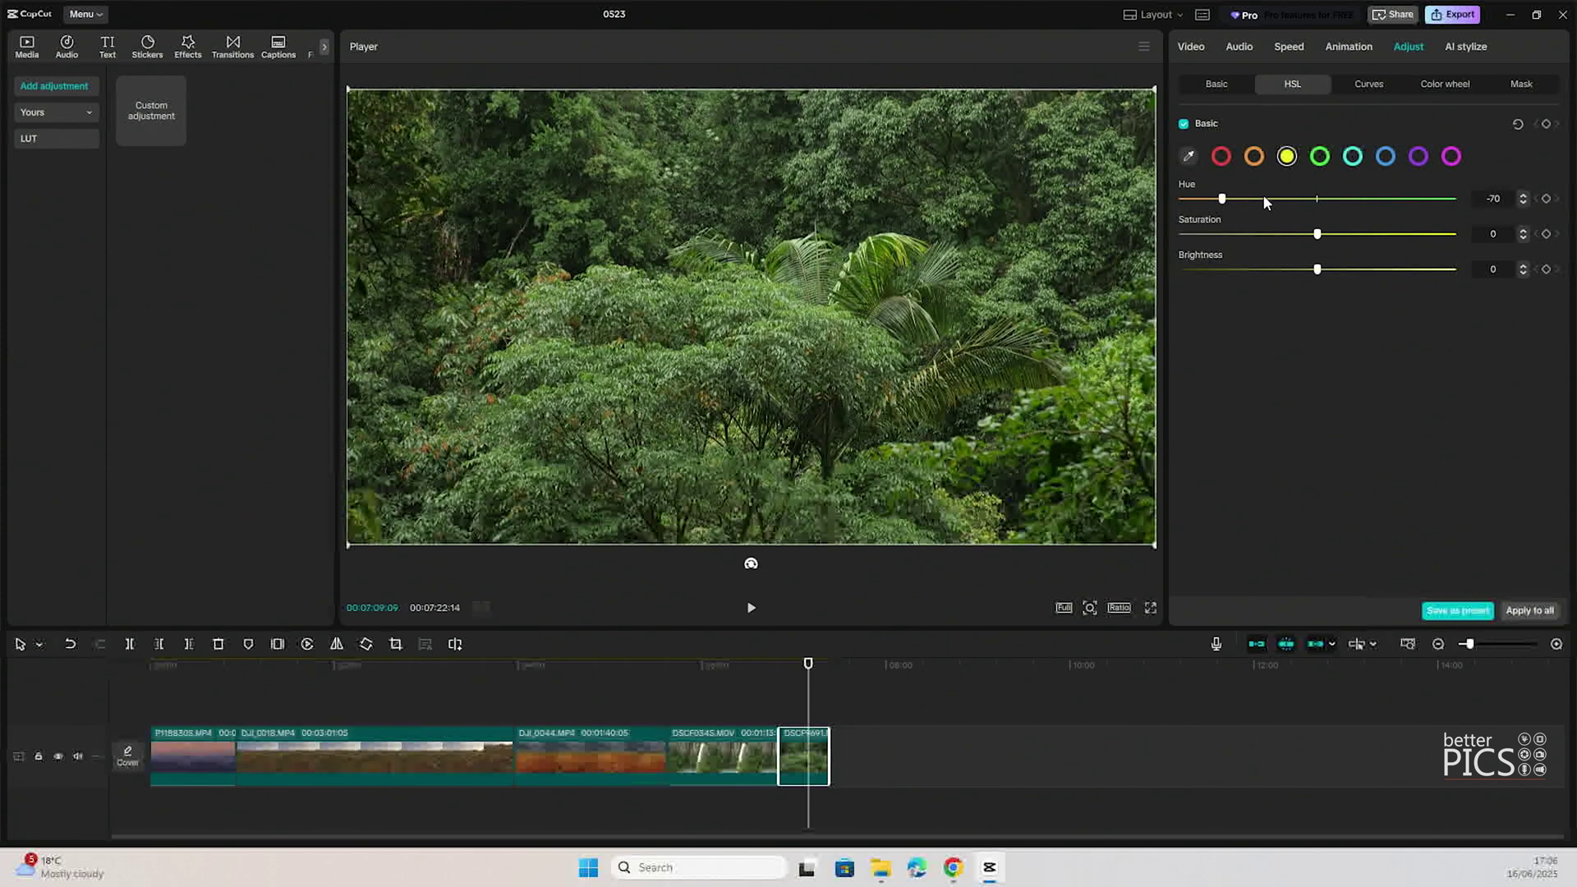
drag(1264, 201, 1323, 270)
drag(1271, 198, 1329, 199)
click(1323, 161)
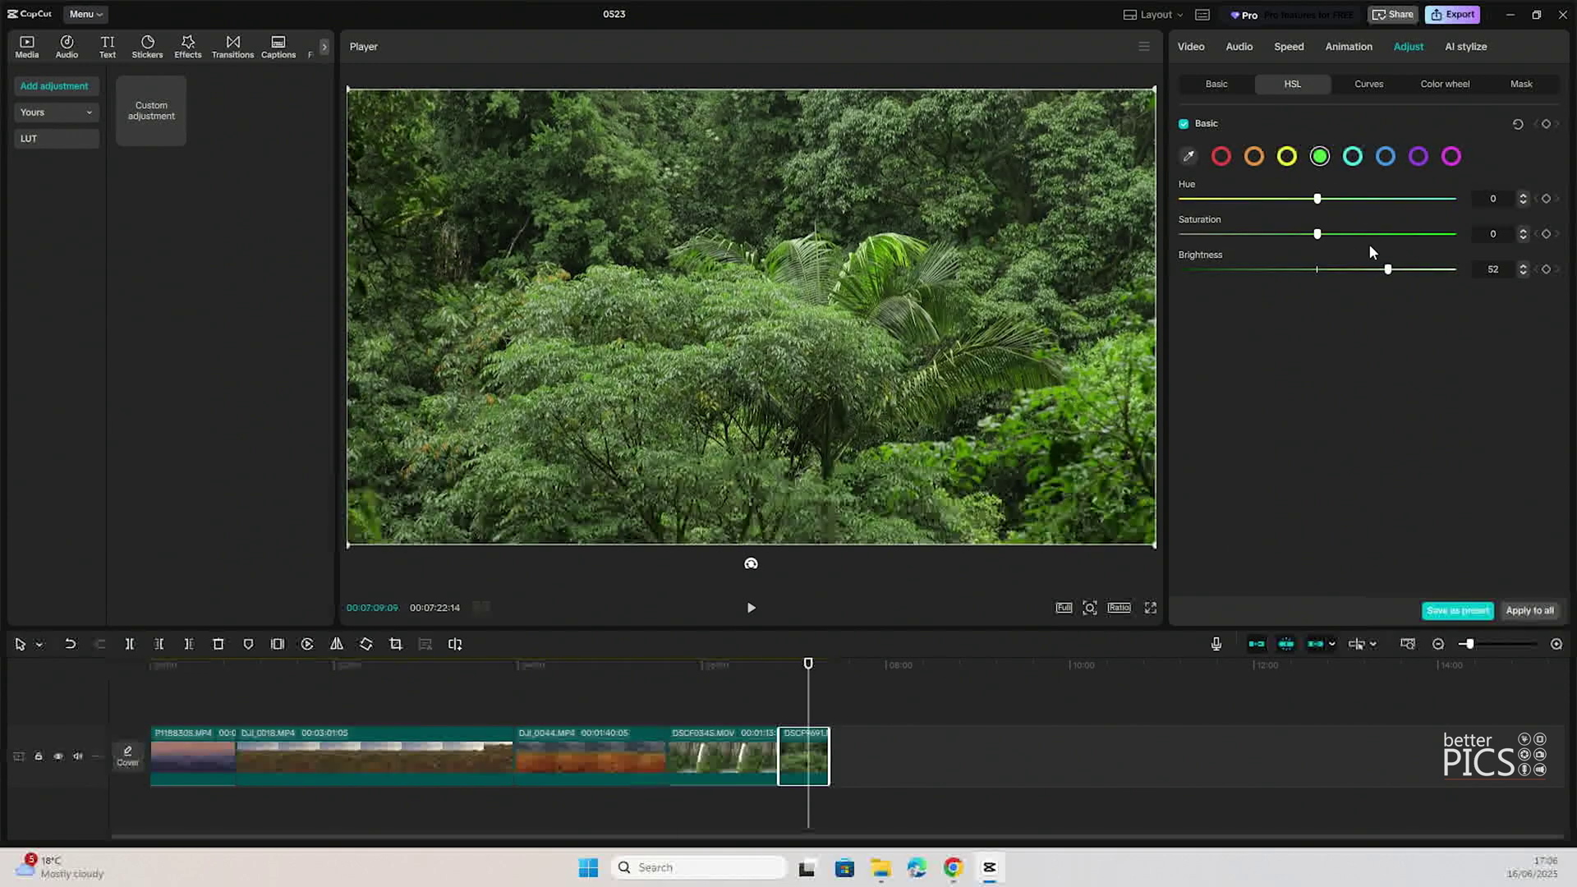
click(1386, 157)
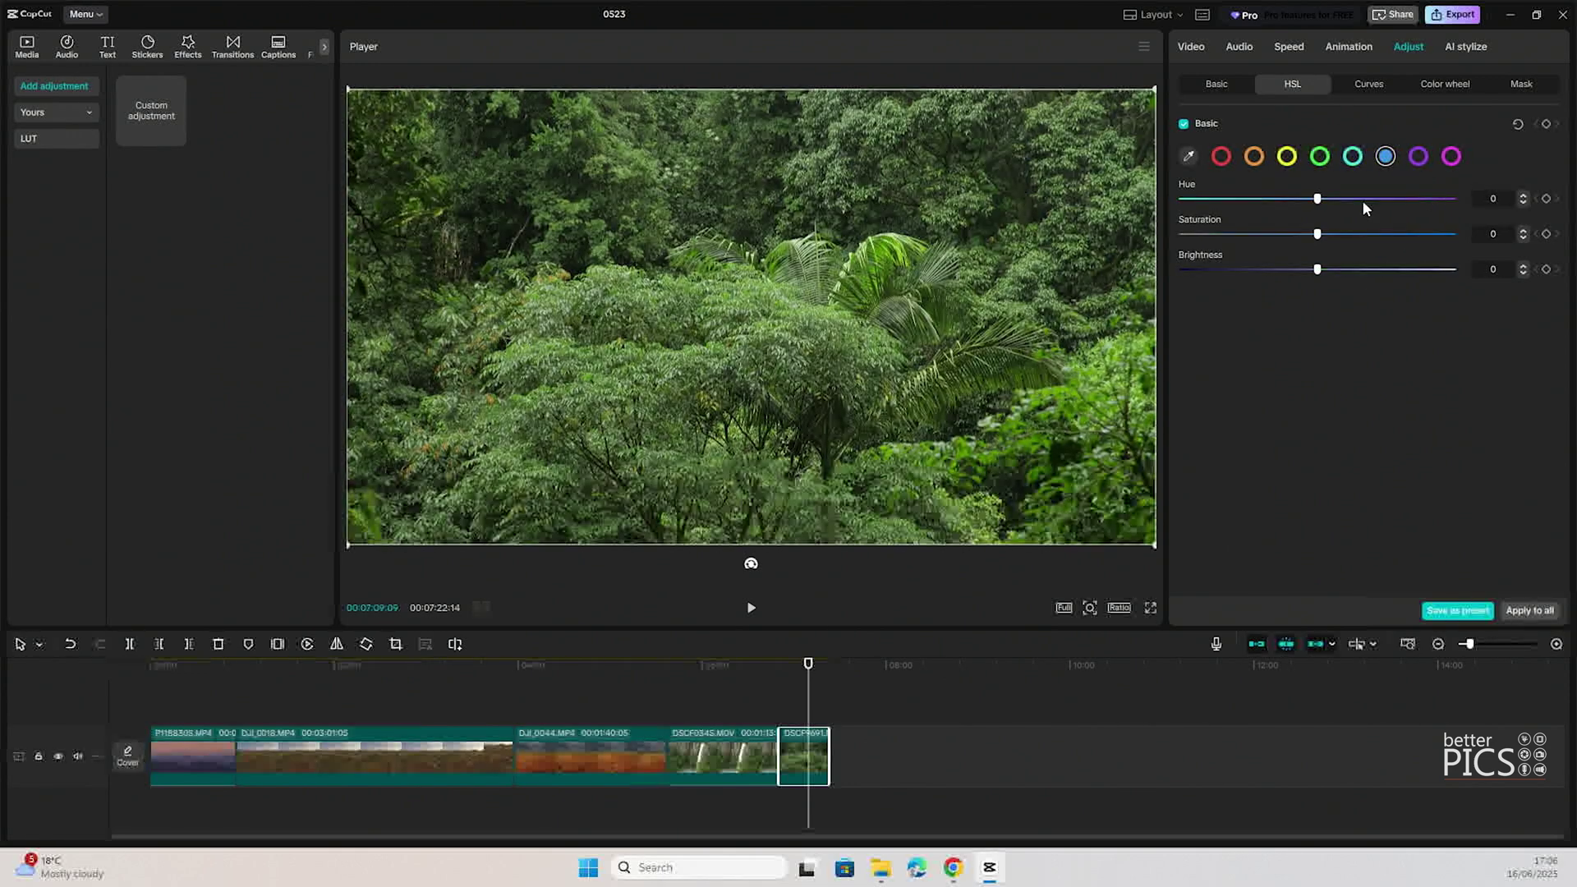
click(1224, 157)
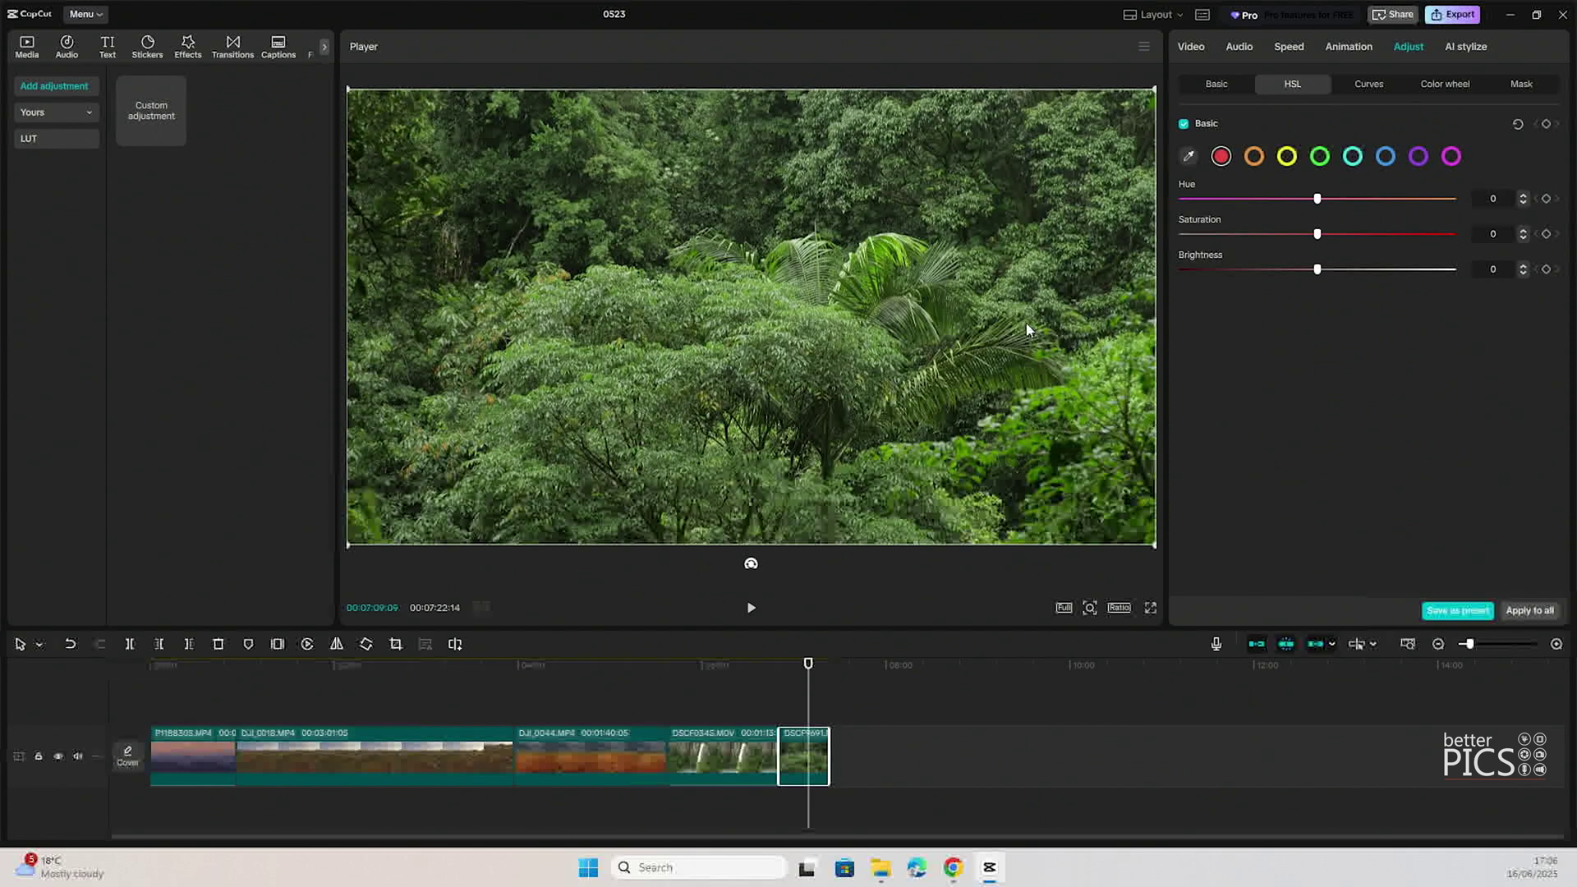
Select the red desert clip DJI_0044 at 04:52 and drain its orange saturation to -91.
click(600, 690)
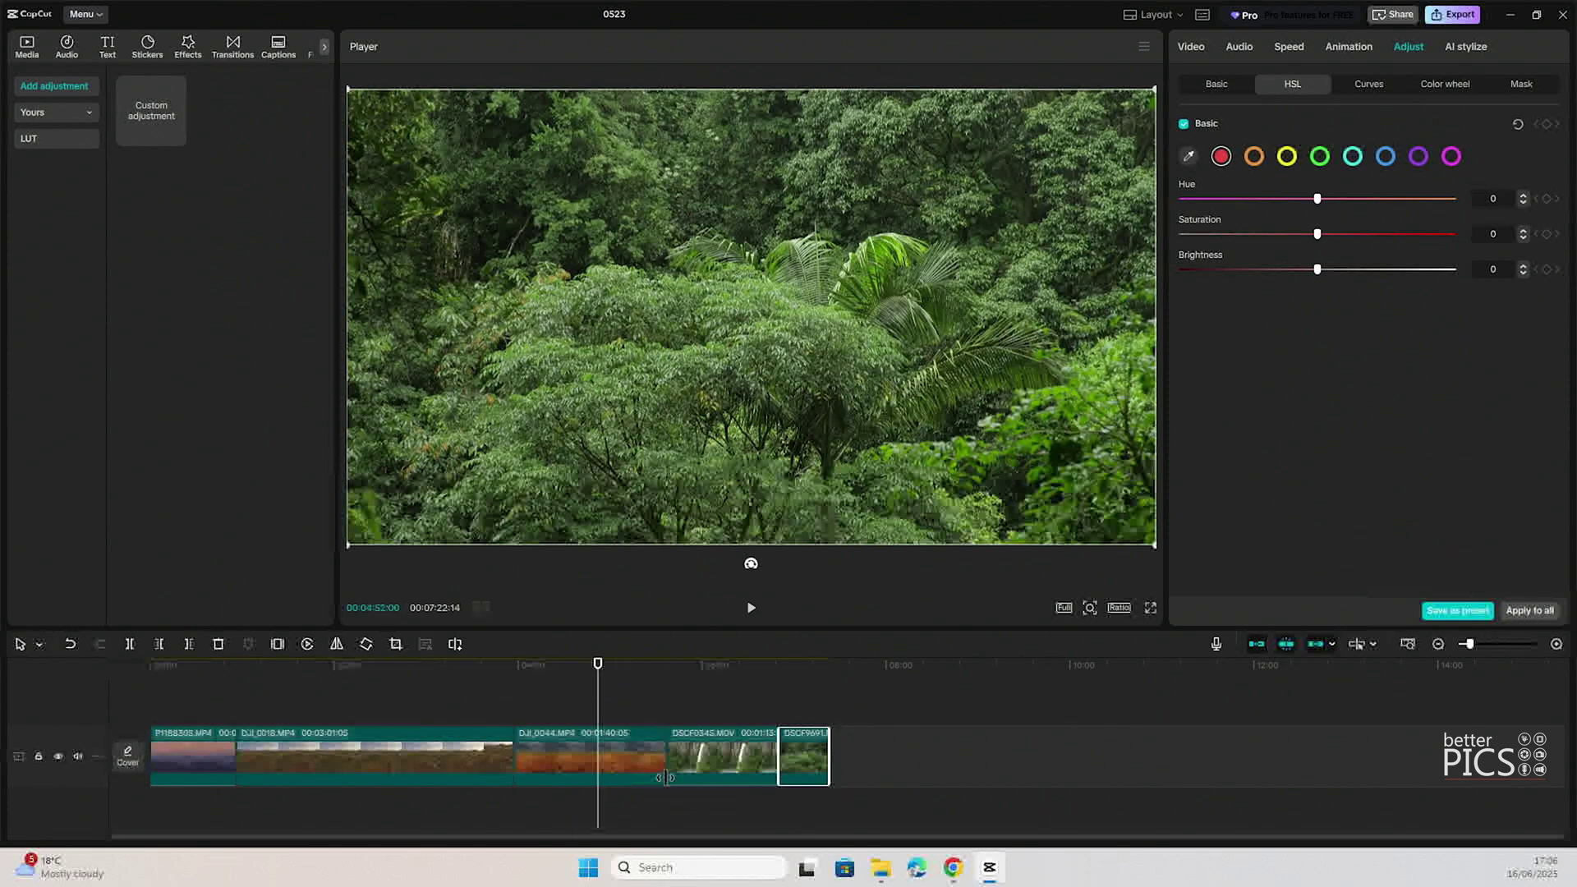
click(617, 770)
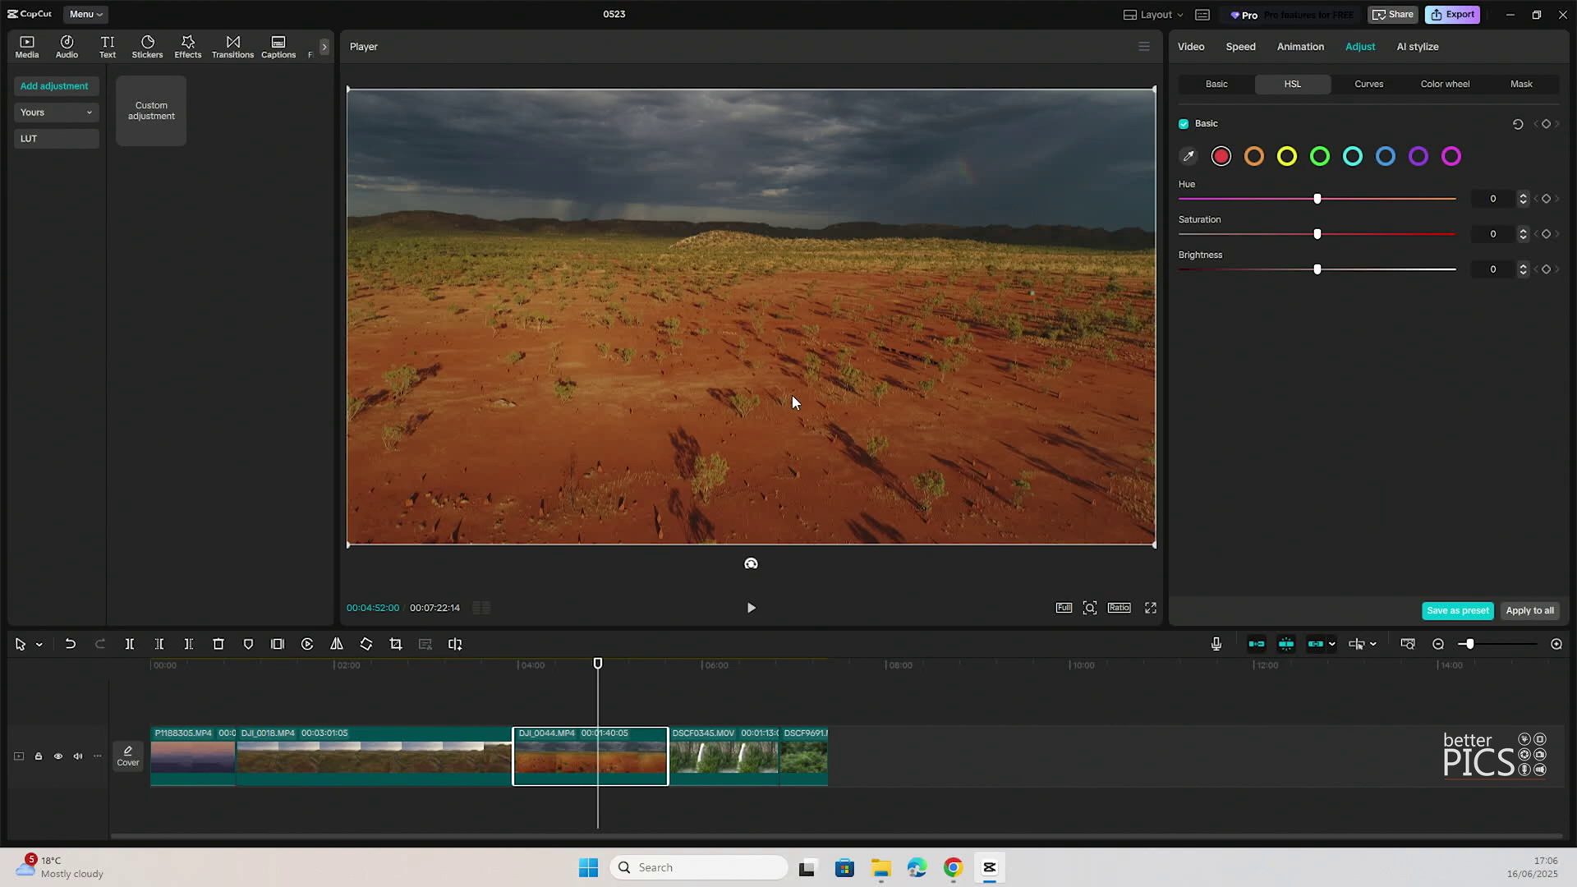
click(1253, 158)
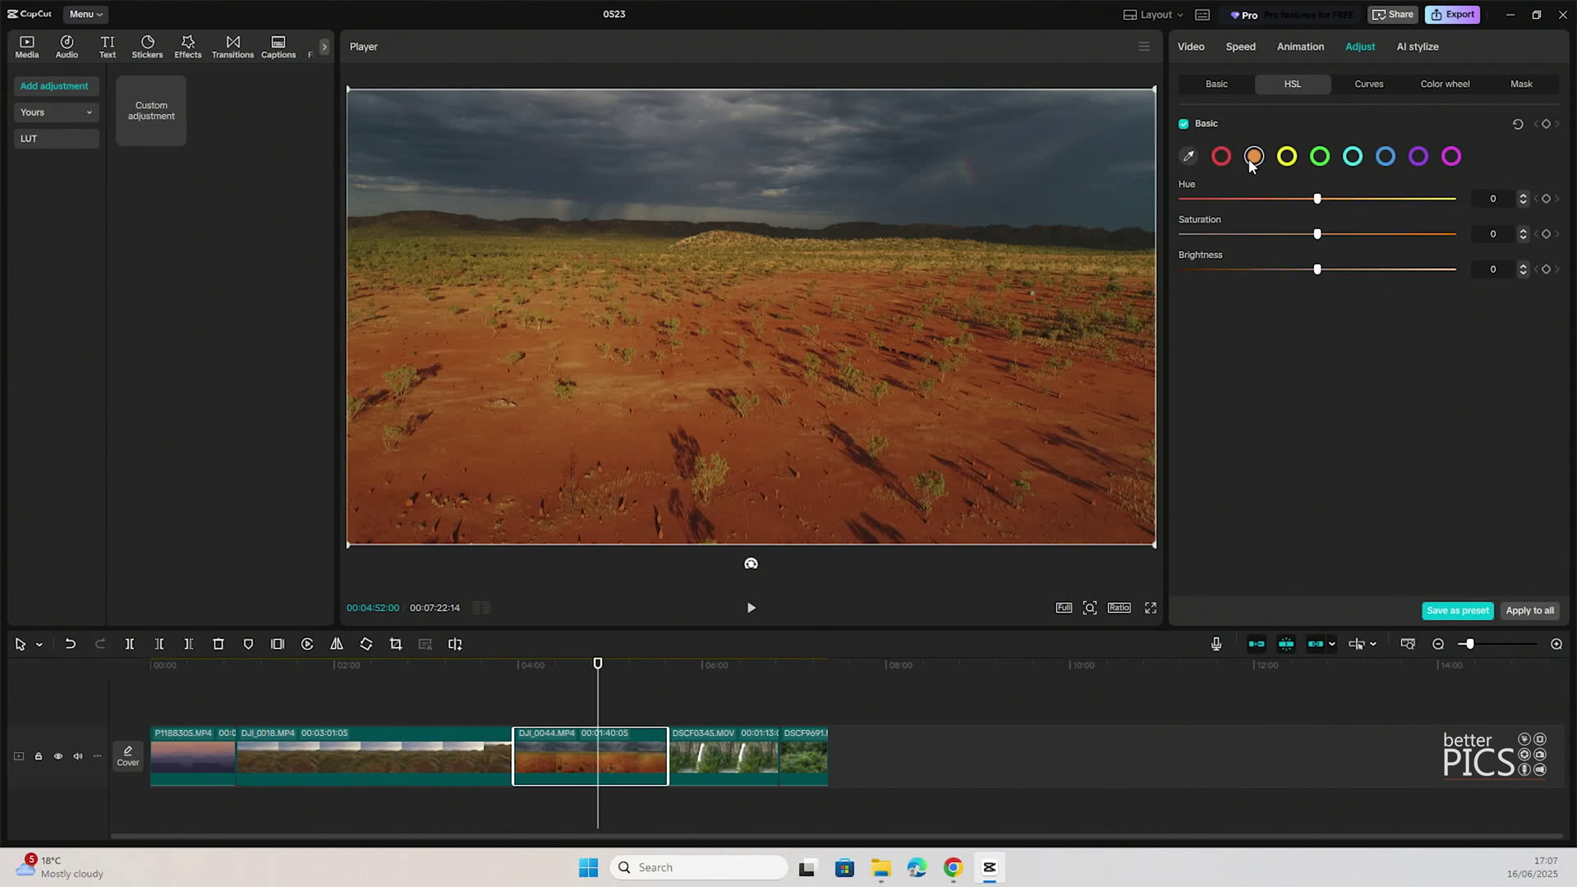
mouse_move(1318, 234)
mouse_down()
mouse_move(1186, 246)
mouse_move(1464, 235)
mouse_move(1196, 248)
mouse_move(1458, 233)
mouse_move(1316, 240)
mouse_move(1339, 203)
mouse_move(1360, 202)
mouse_move(1370, 240)
mouse_move(1366, 214)
mouse_move(1275, 204)
mouse_move(1320, 195)
mouse_move(1141, 194)
mouse_move(1444, 197)
mouse_move(1316, 203)
mouse_up()
Test the desert clip's orange Brightness slider at 39.
drag(1274, 268, 1317, 274)
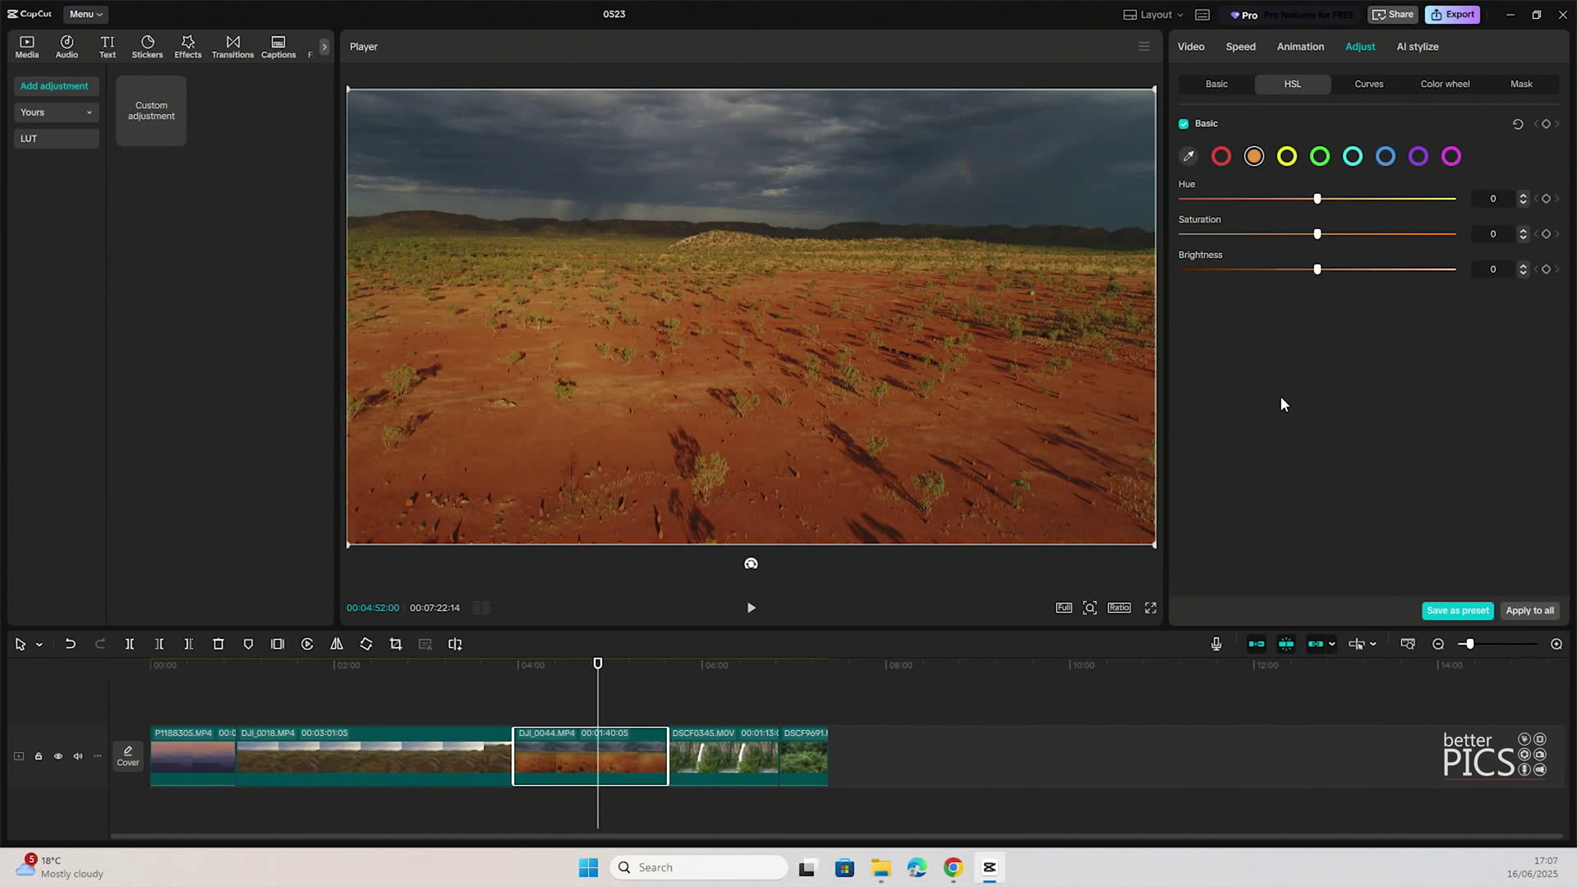